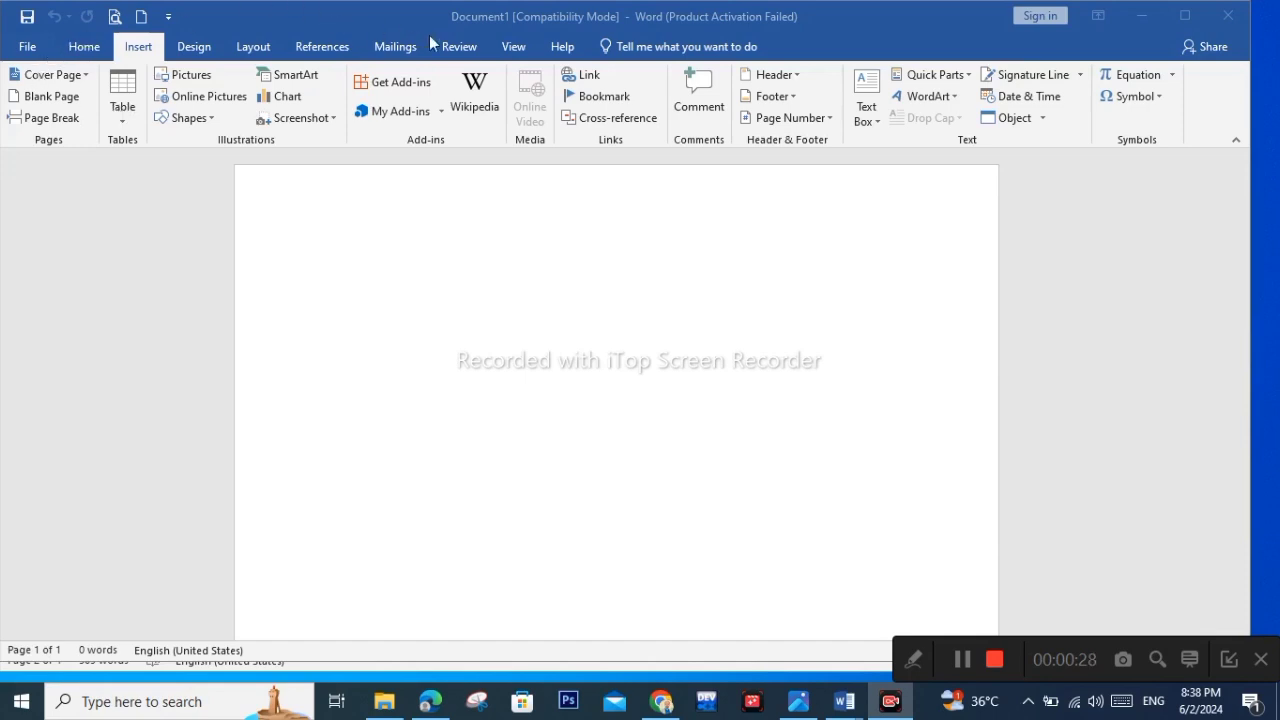
Insert a table with seven columns and seven rows into the blank document
click(142, 50)
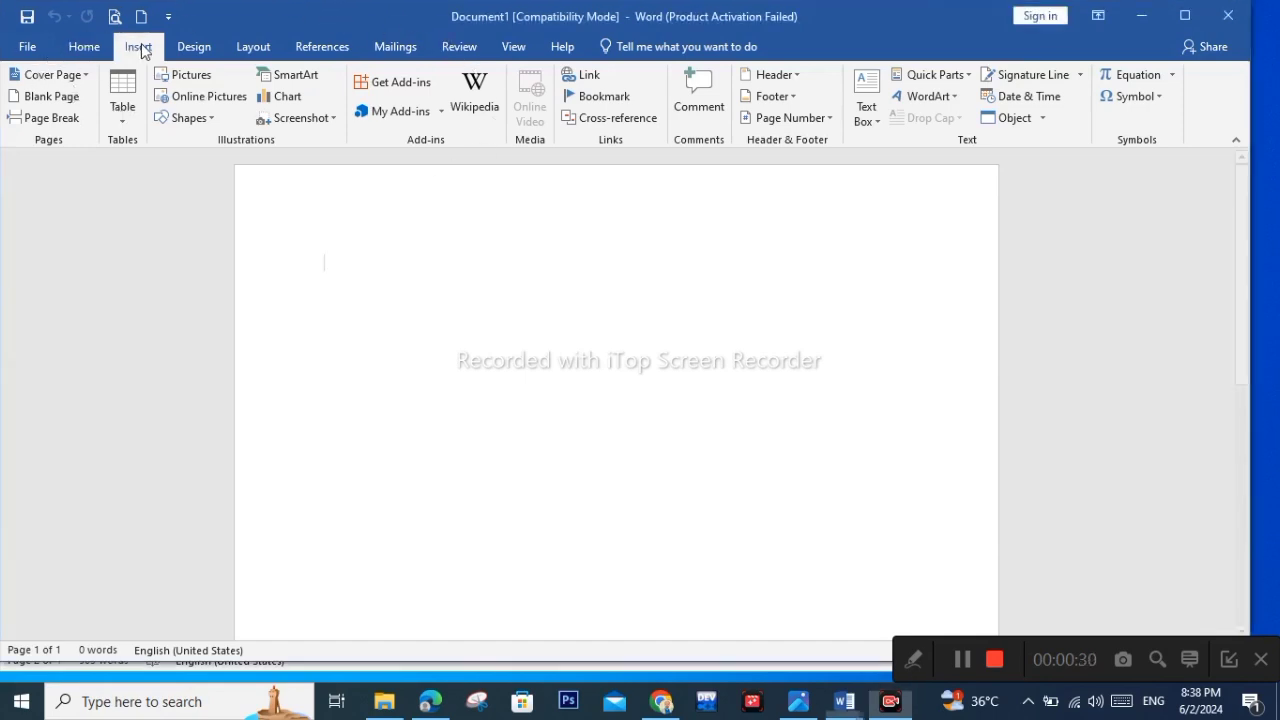
click(124, 98)
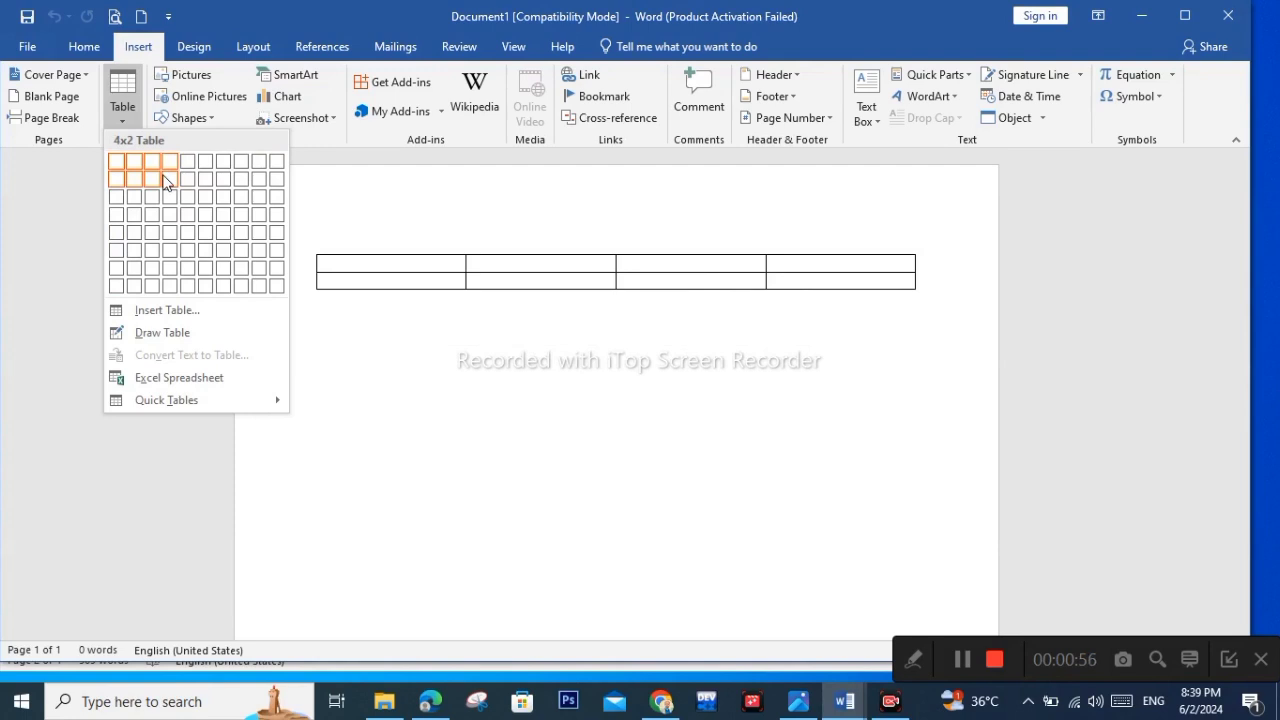
click(228, 268)
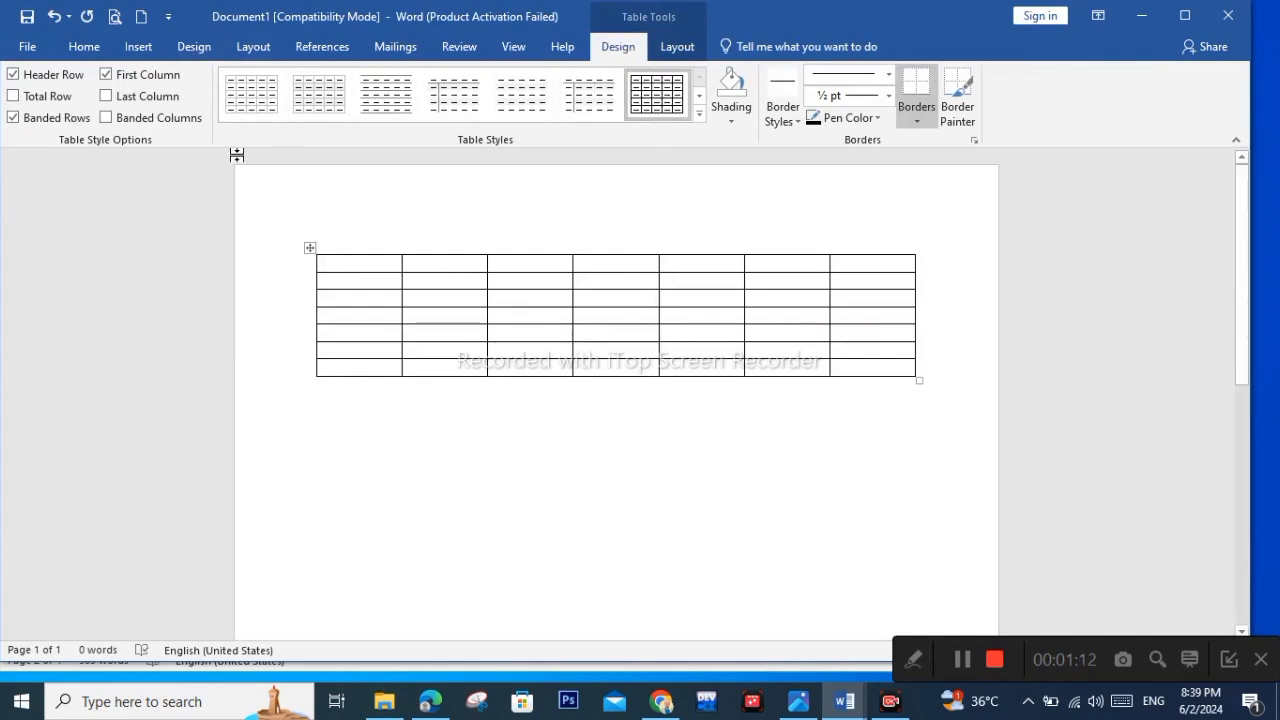
Apply the light grid style to the table, and insert a row above and below its fifth row
click(330, 113)
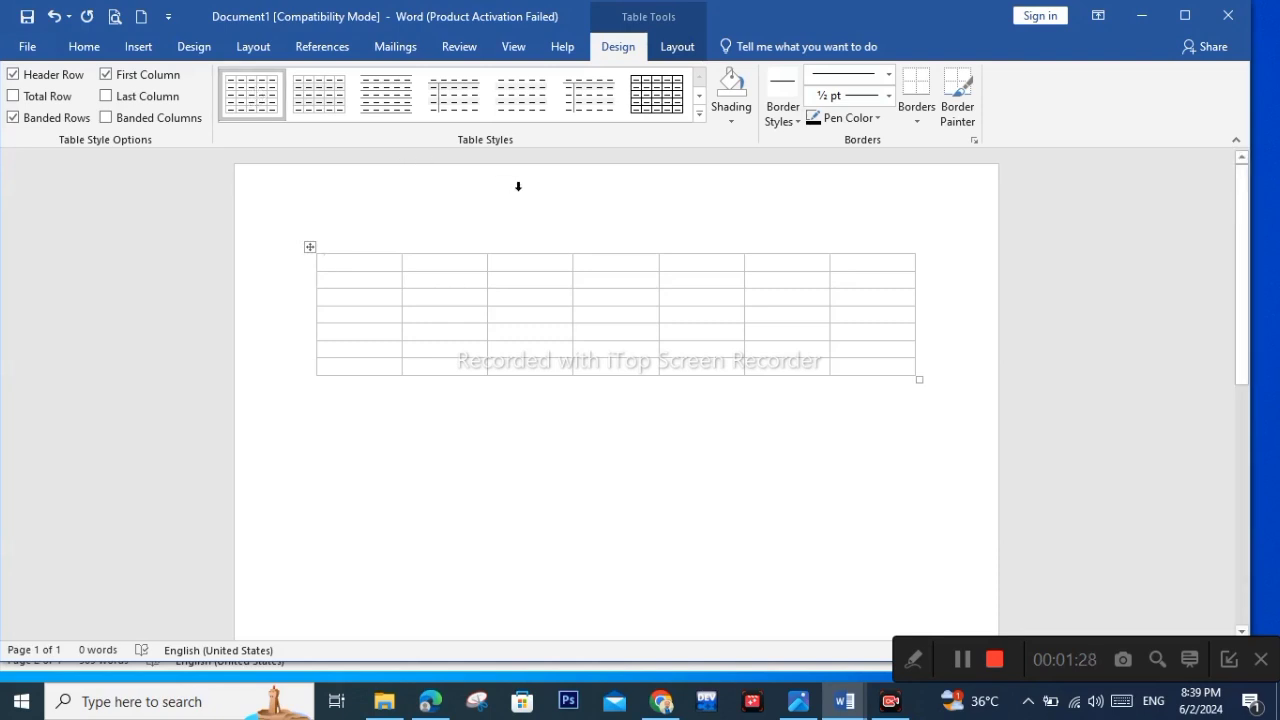
click(675, 52)
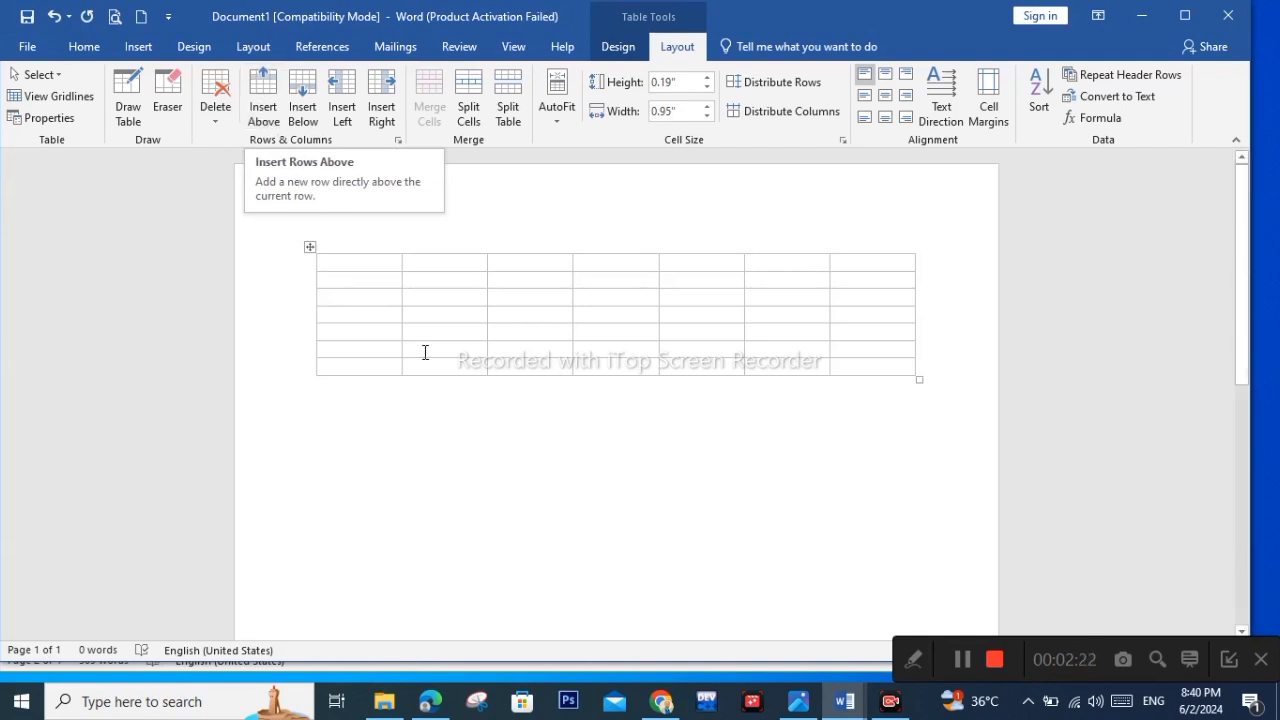
click(386, 334)
drag(448, 340, 337, 325)
click(907, 331)
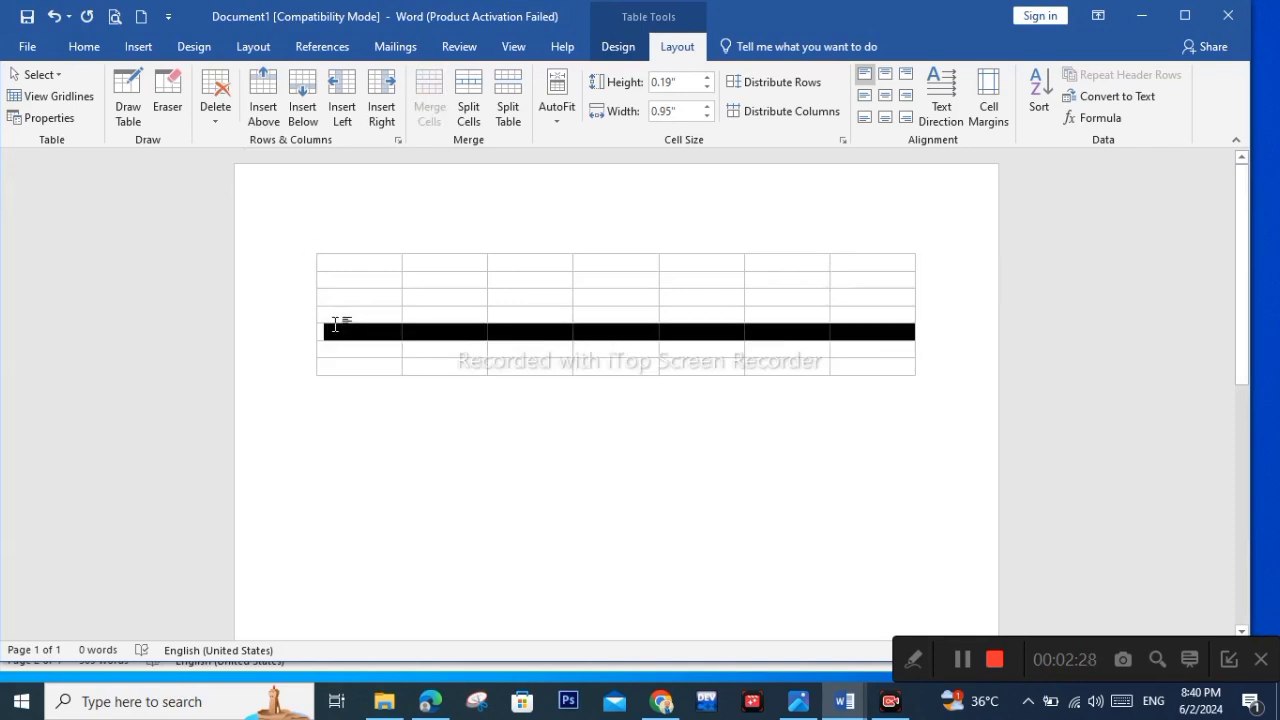
click(260, 117)
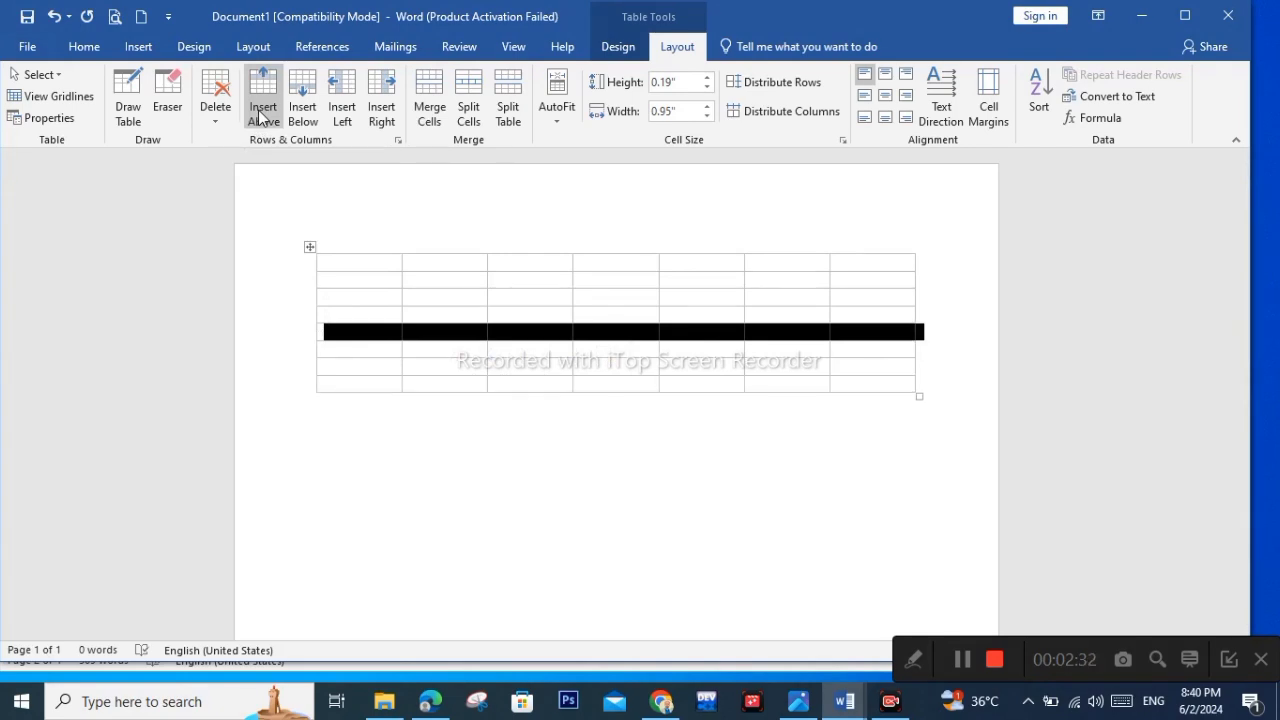
click(302, 124)
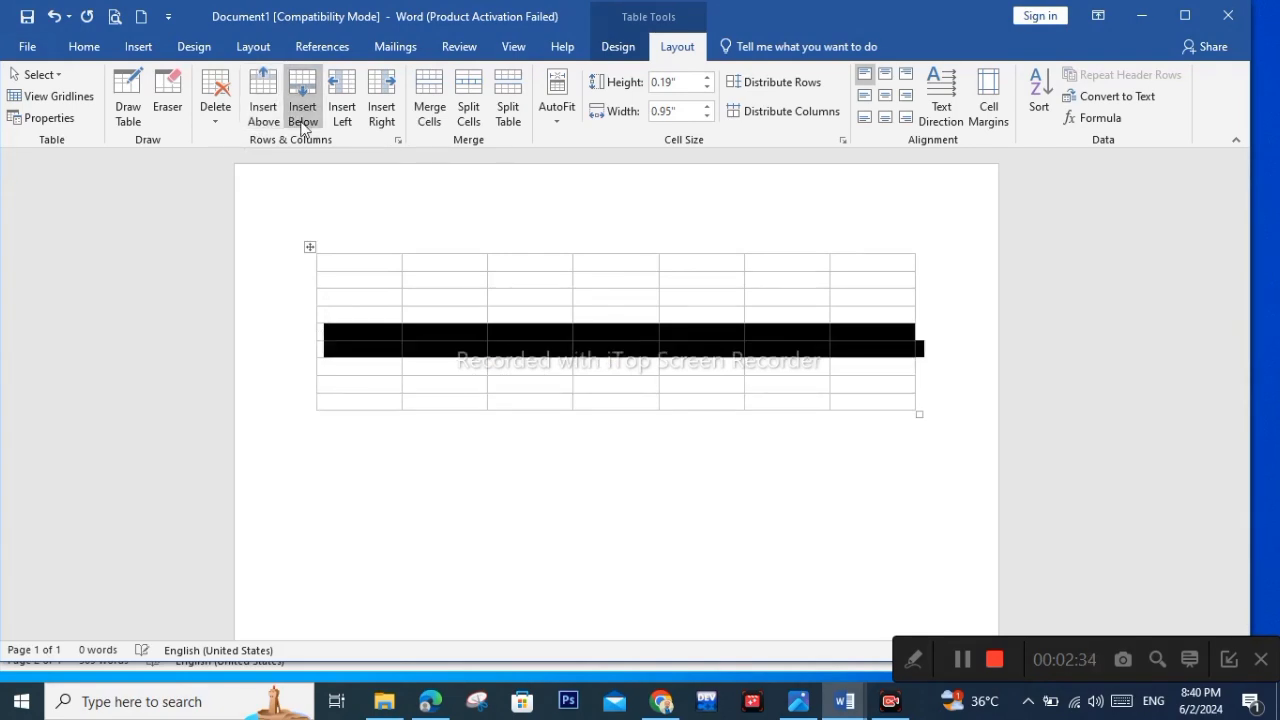
Try inserting columns on both sides of the selected cells, and undo the column, row and style changes
click(328, 114)
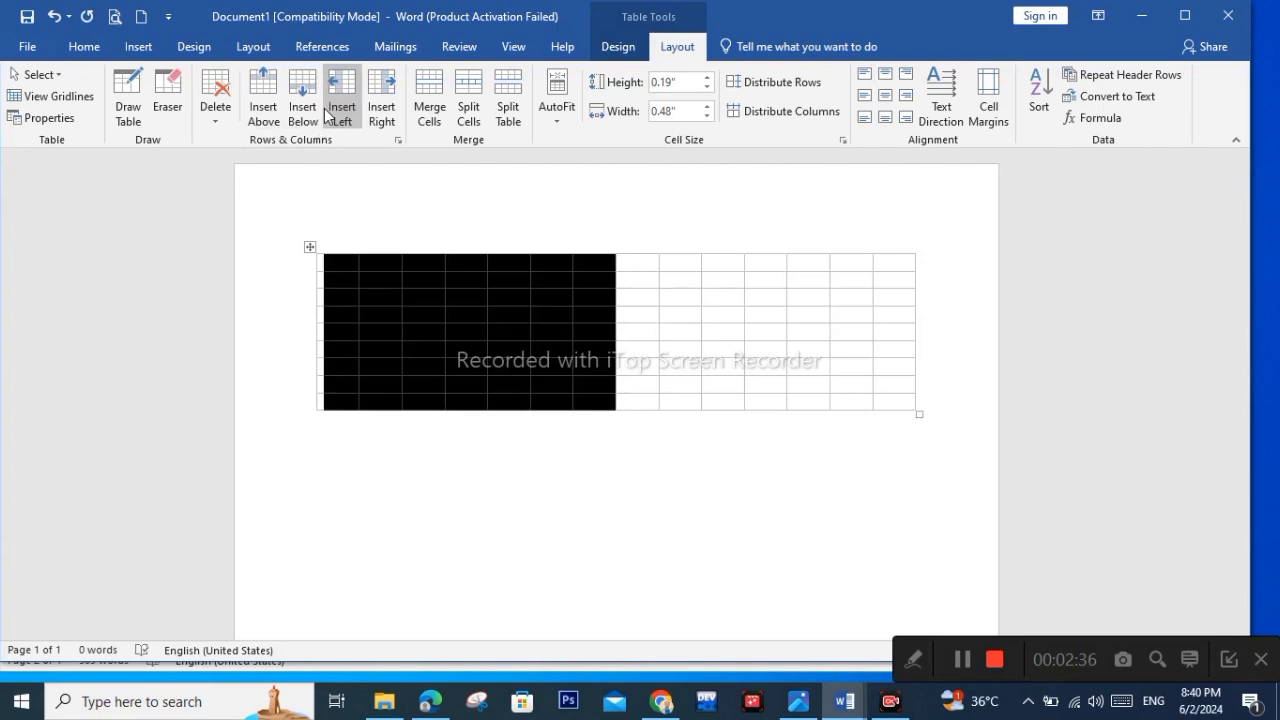
click(385, 118)
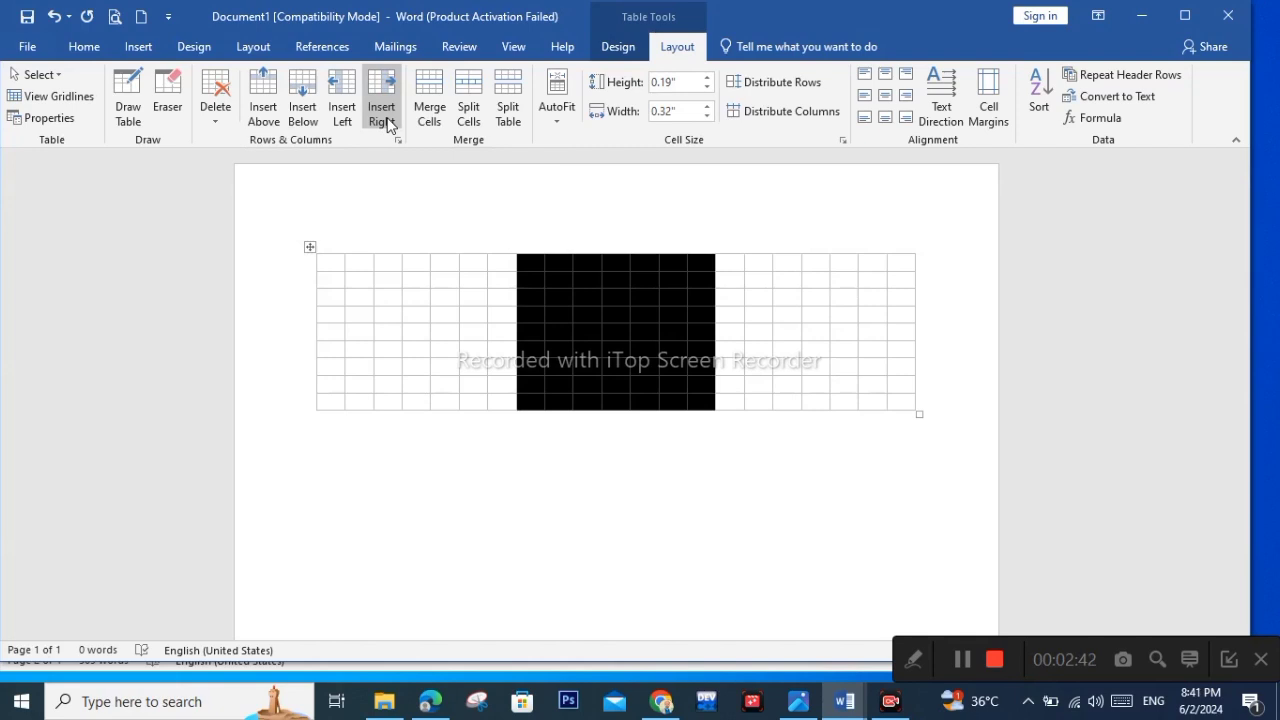
key(ctrl+z)
key(ctrl+z)
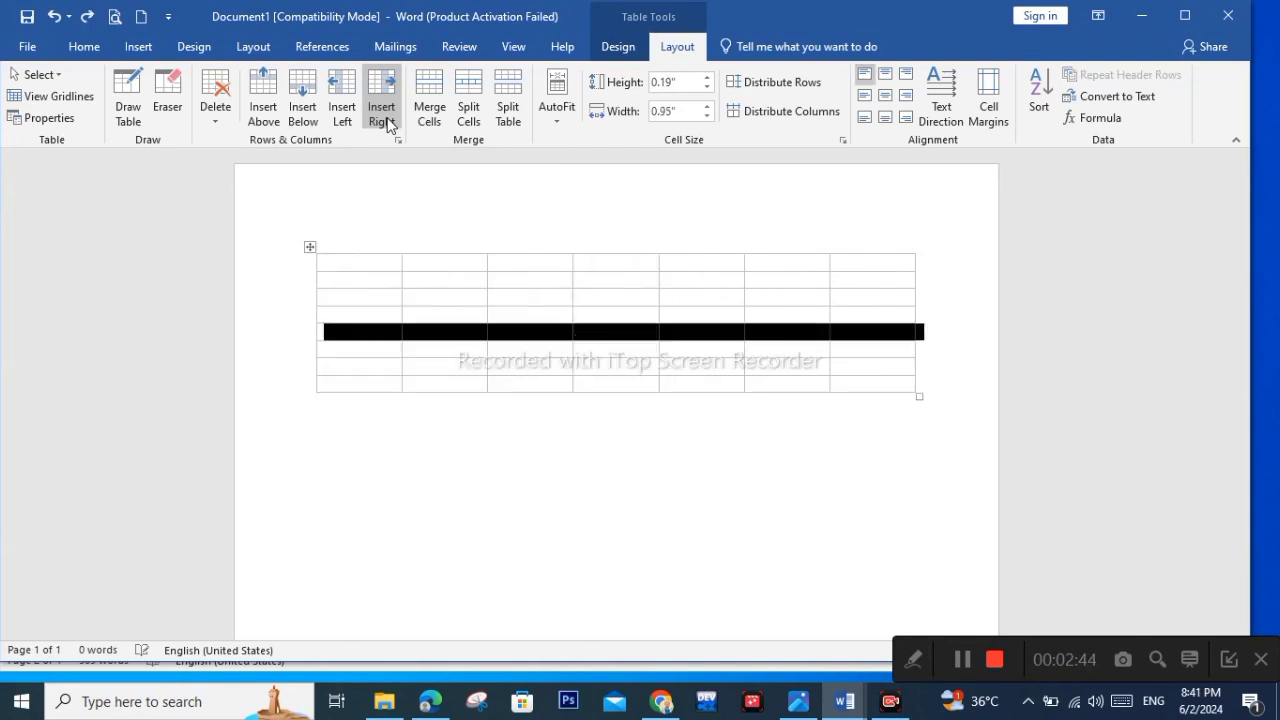
key(ctrl+z)
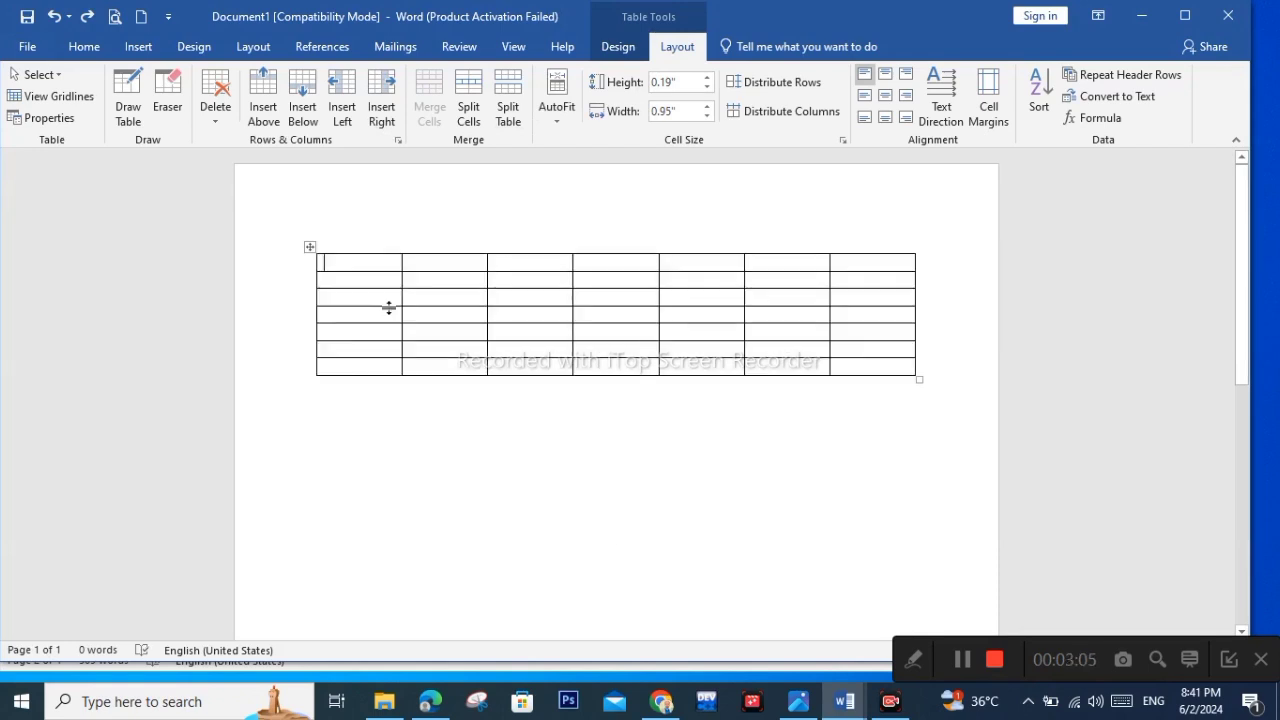
Merge all cells of the table's first row and enter the title "Students information", aligned top center
drag(331, 265, 872, 265)
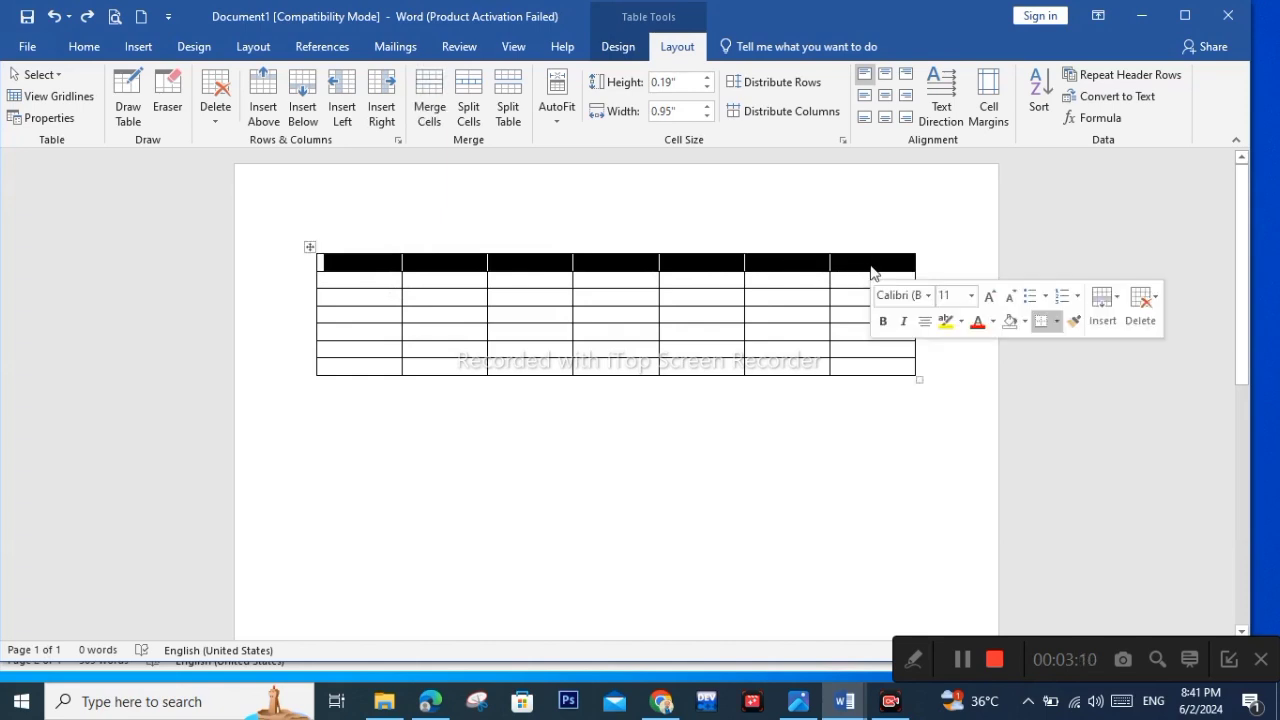
click(432, 122)
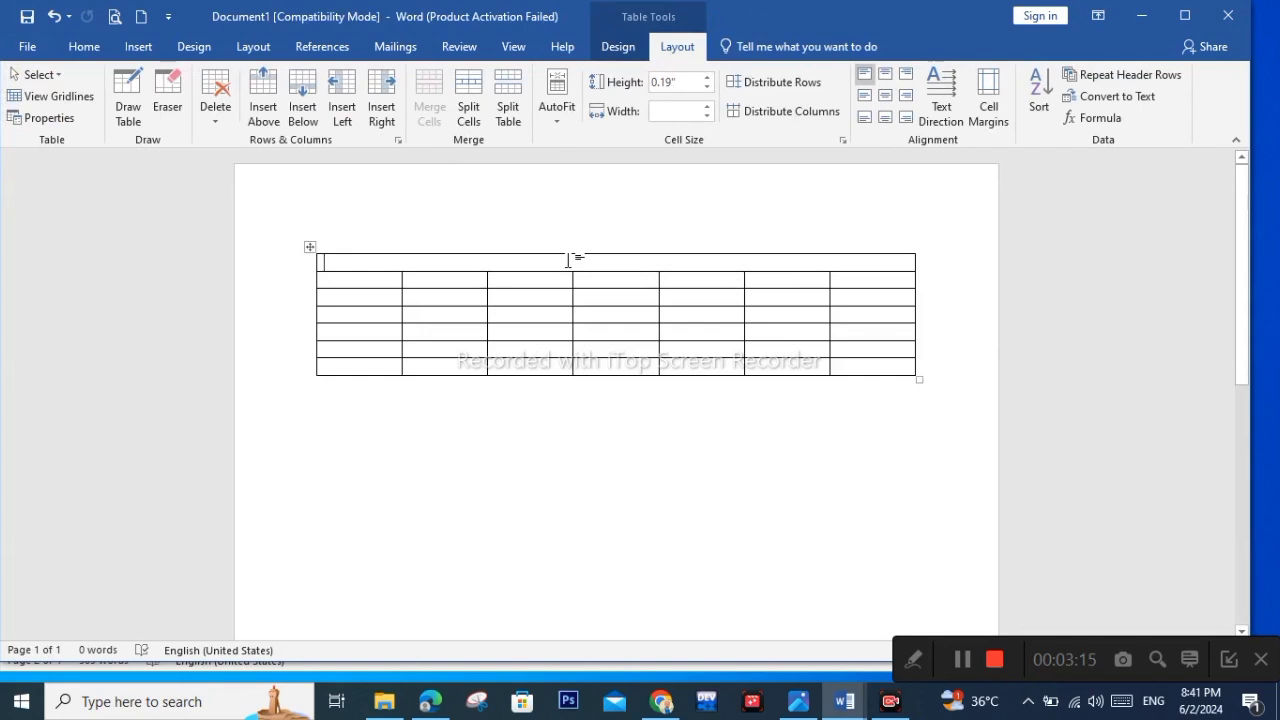
text(students information)
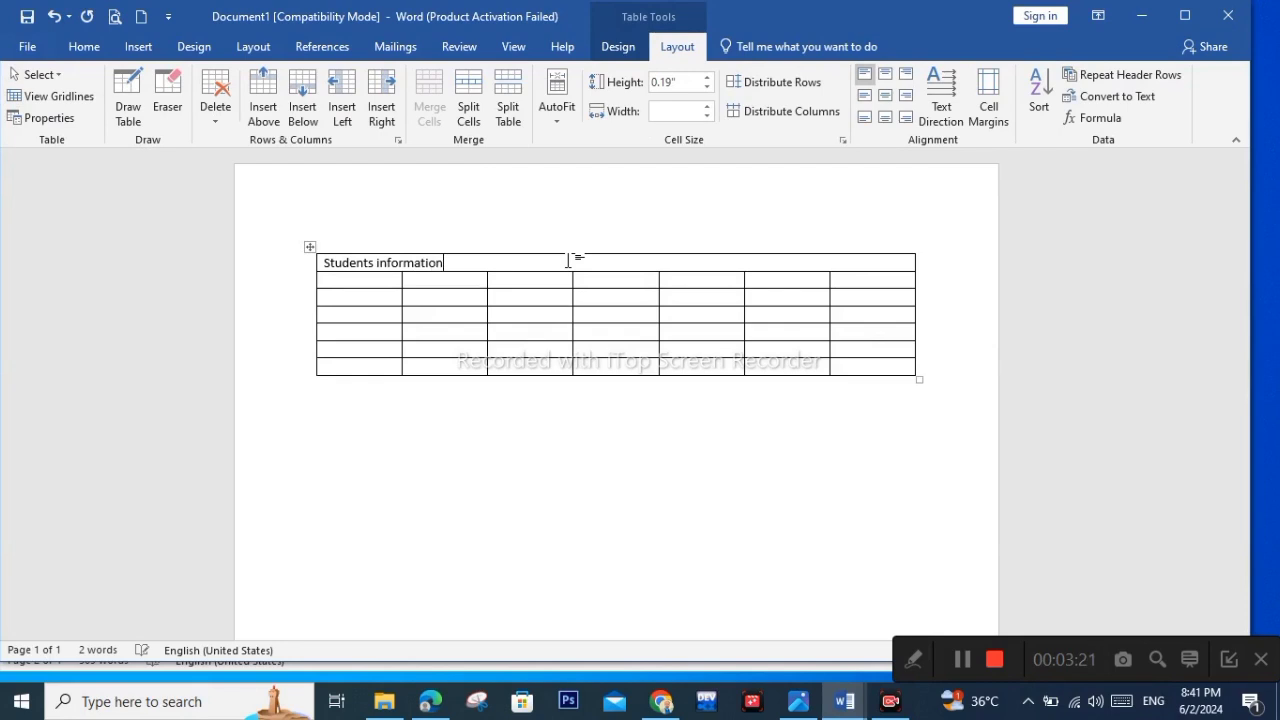
drag(446, 263, 310, 248)
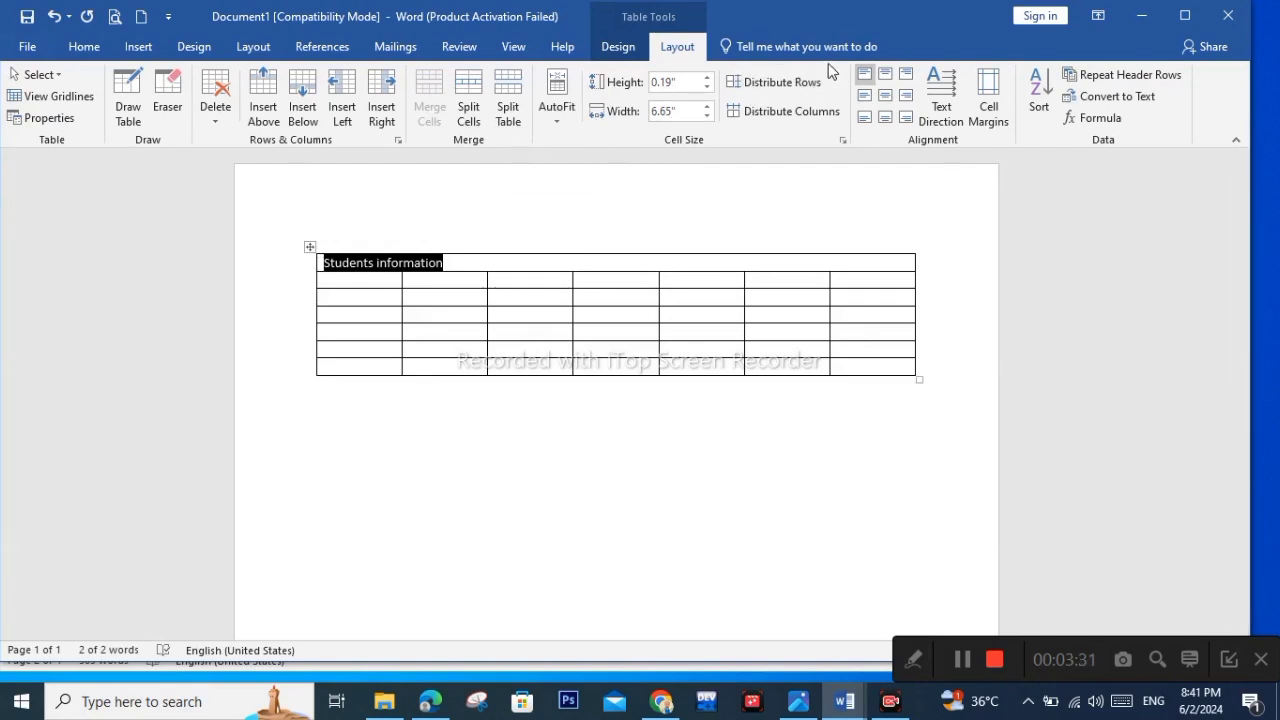
click(885, 73)
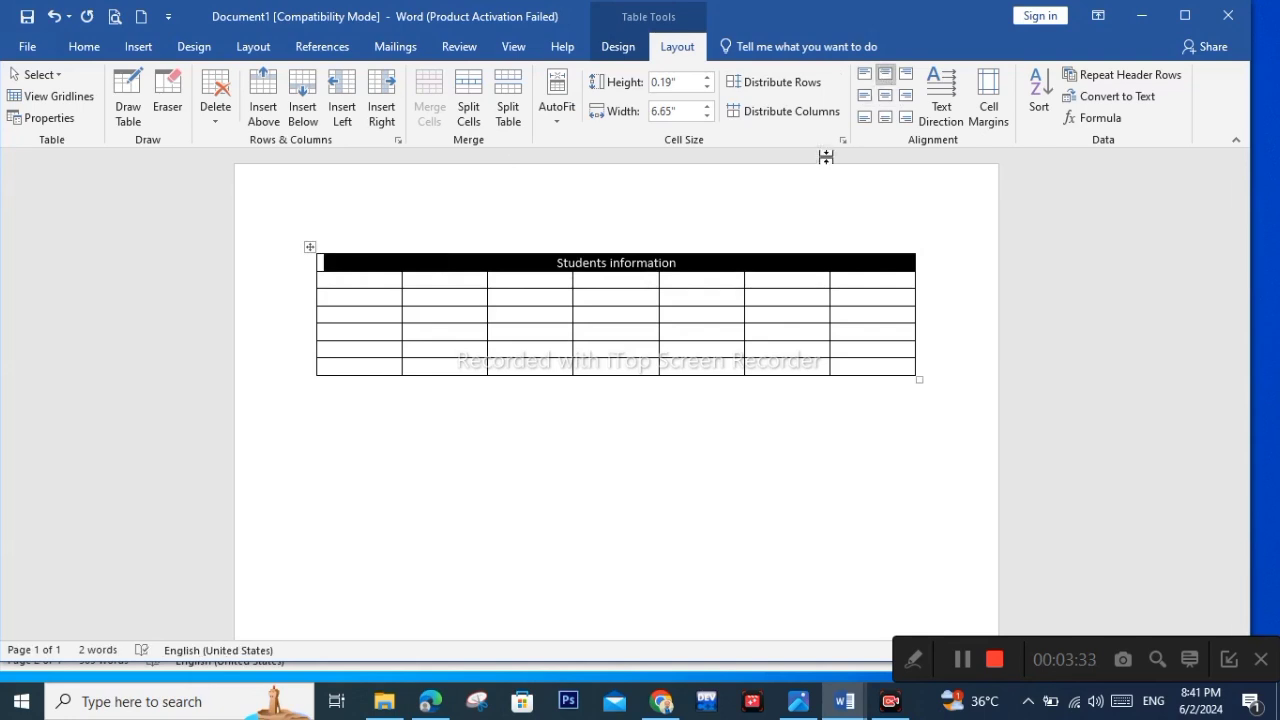
click(825, 157)
click(917, 248)
click(977, 278)
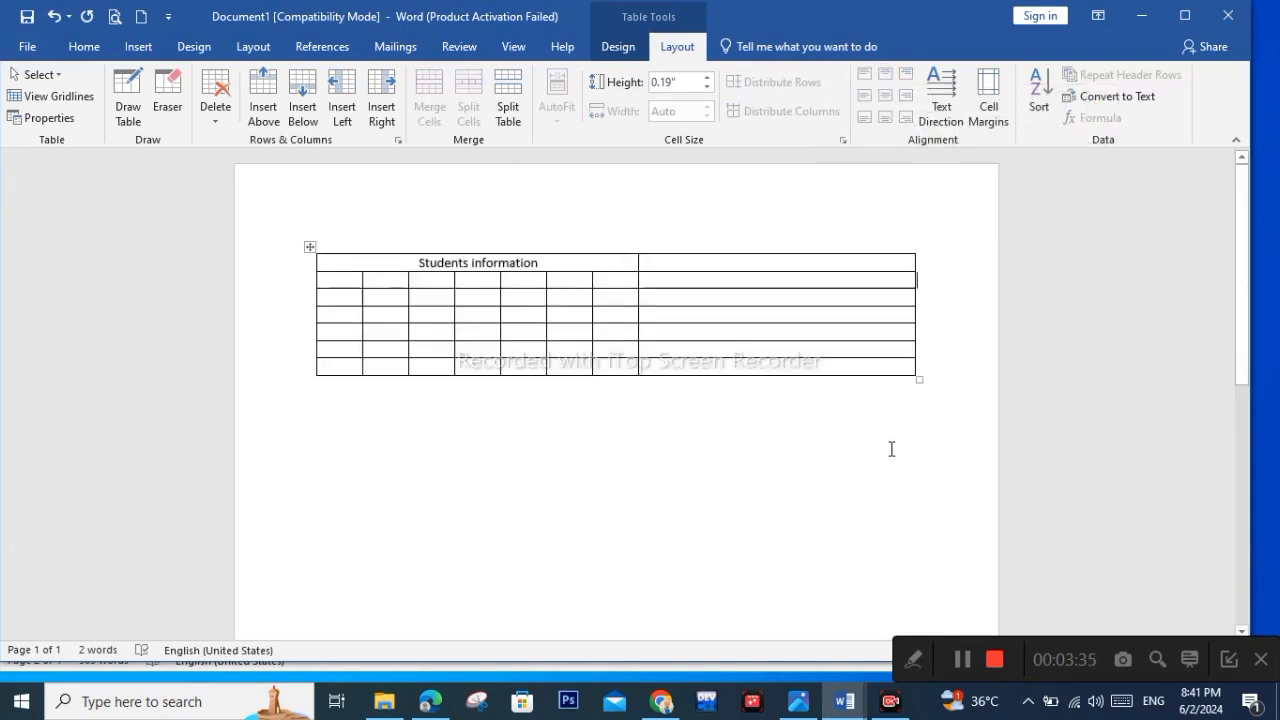
key(ctrl+z)
click(805, 543)
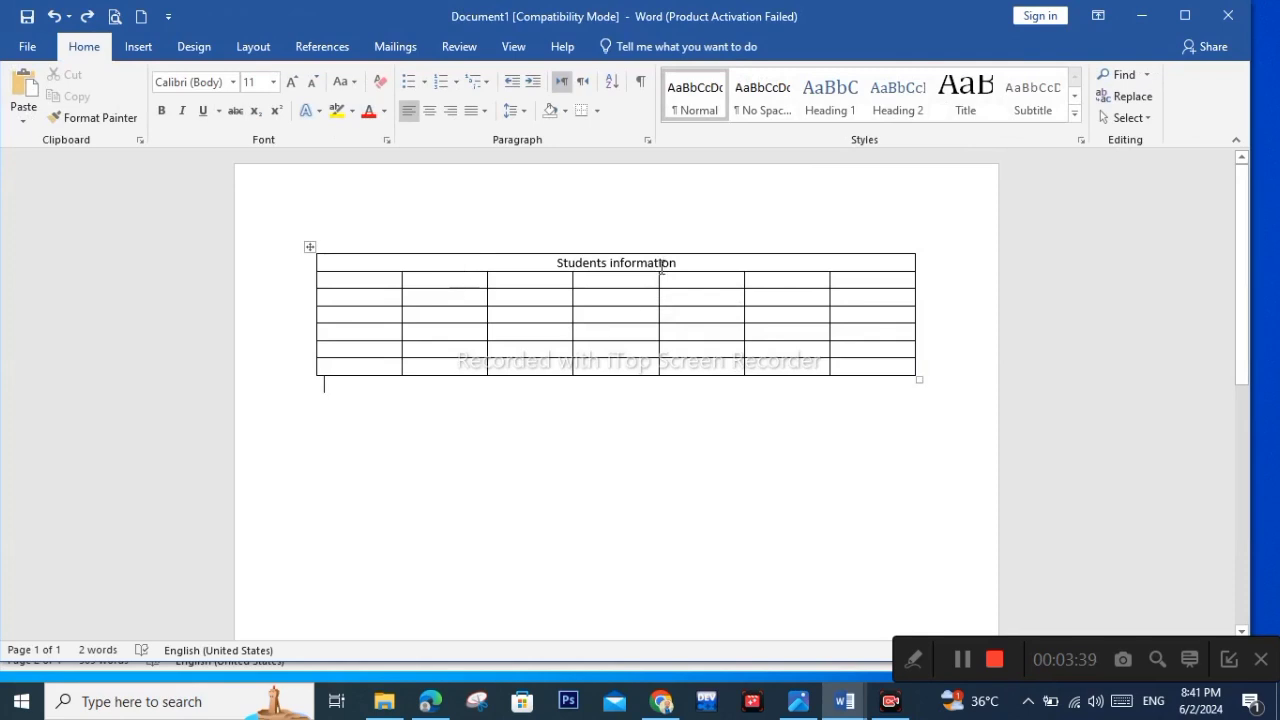
Enter the label "sum" in the first cell of the table's last row and format it bold at size 20
mouse_move(315, 355)
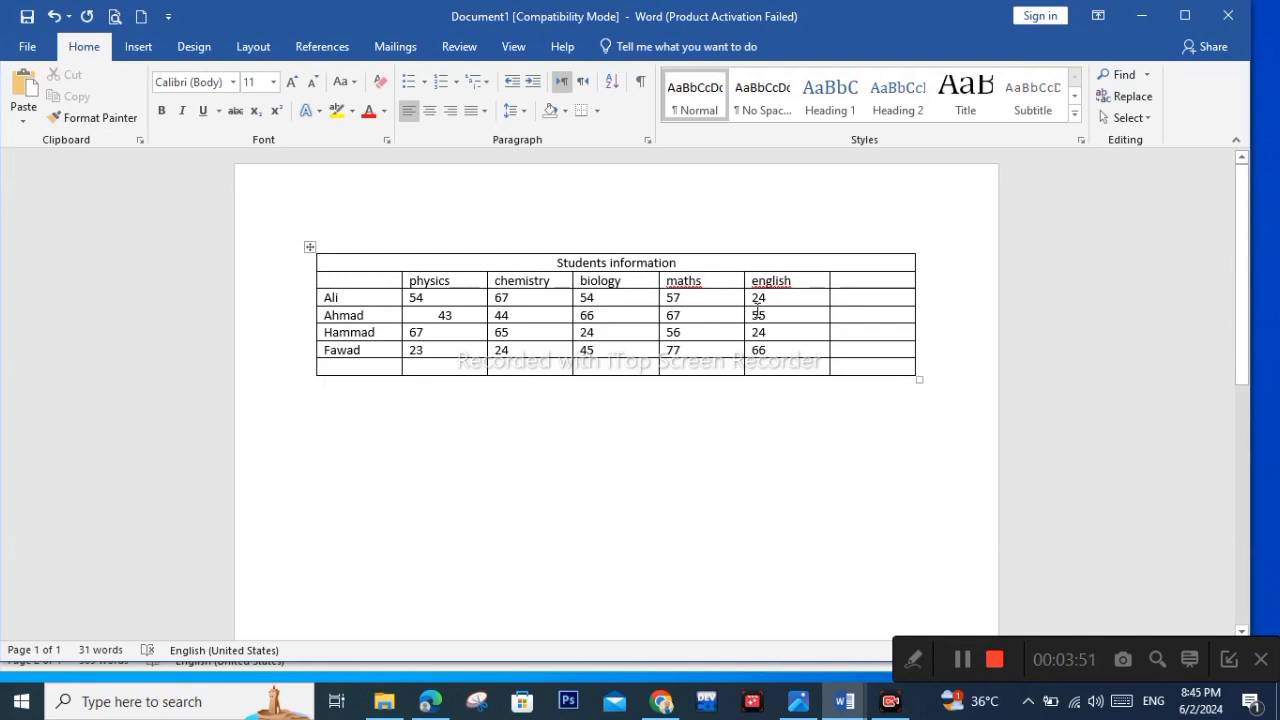
click(340, 366)
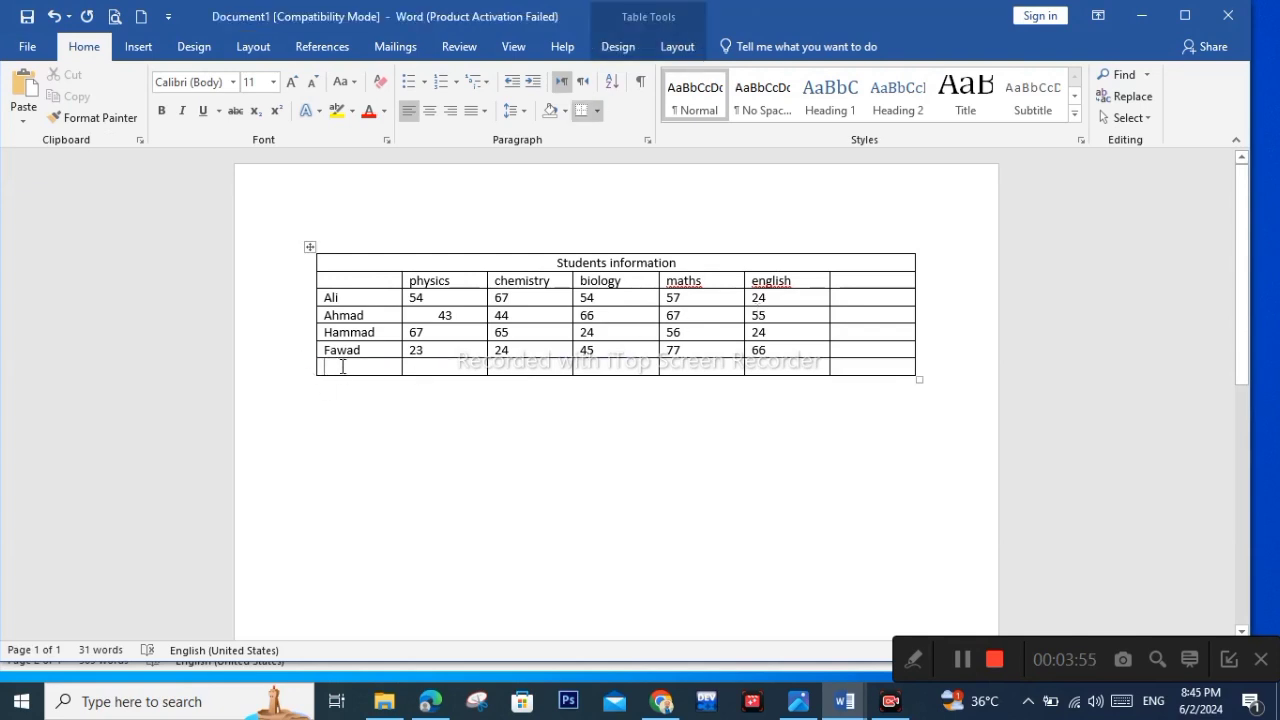
text(sum)
click(402, 417)
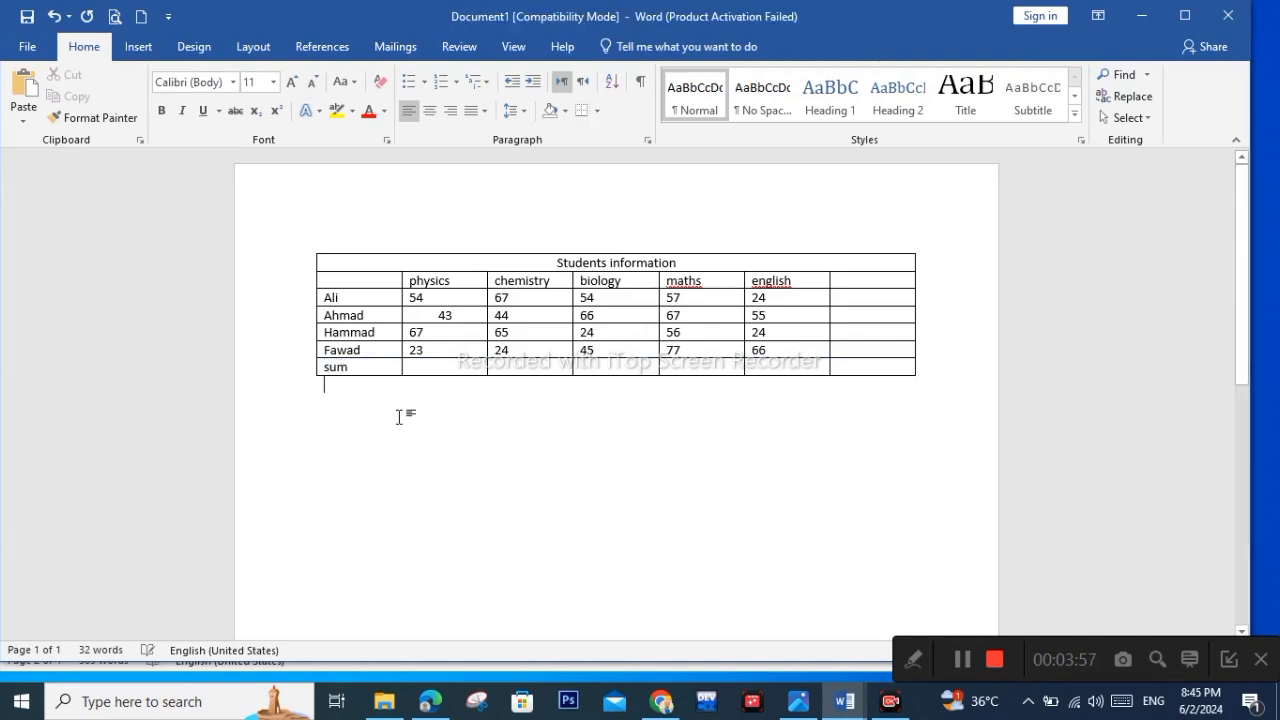
drag(389, 366, 318, 367)
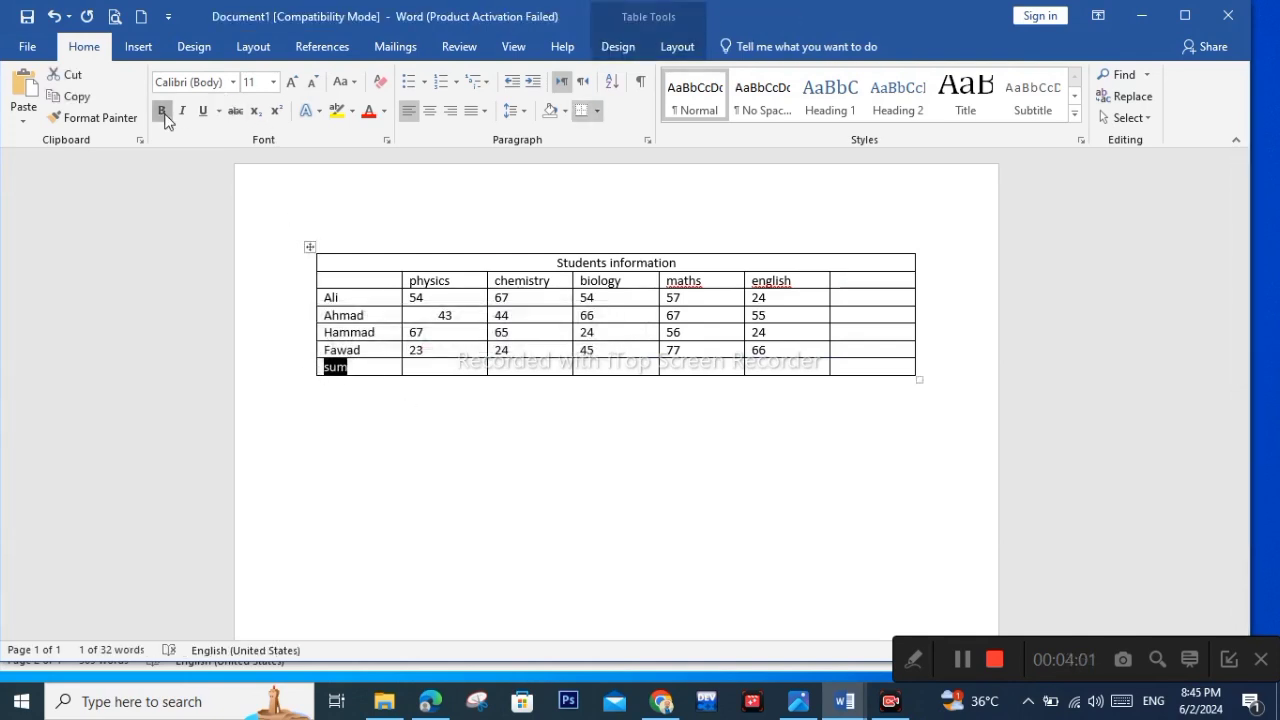
click(276, 88)
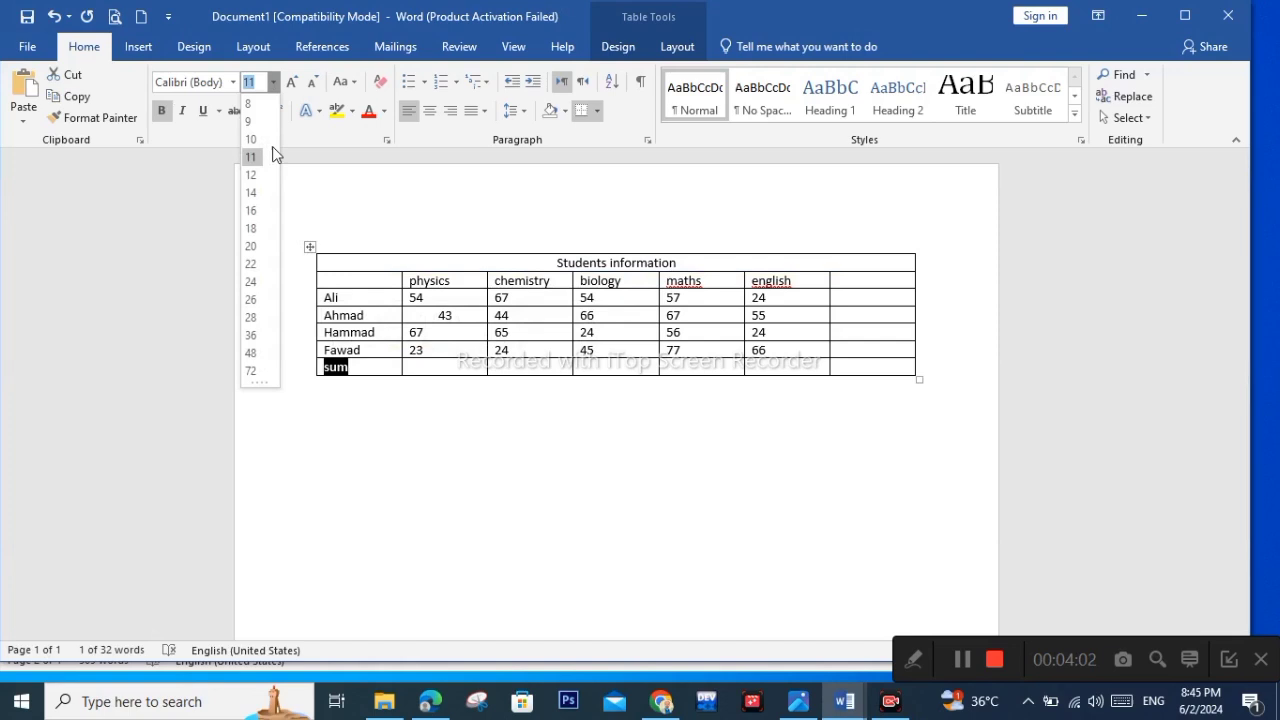
click(251, 246)
click(451, 513)
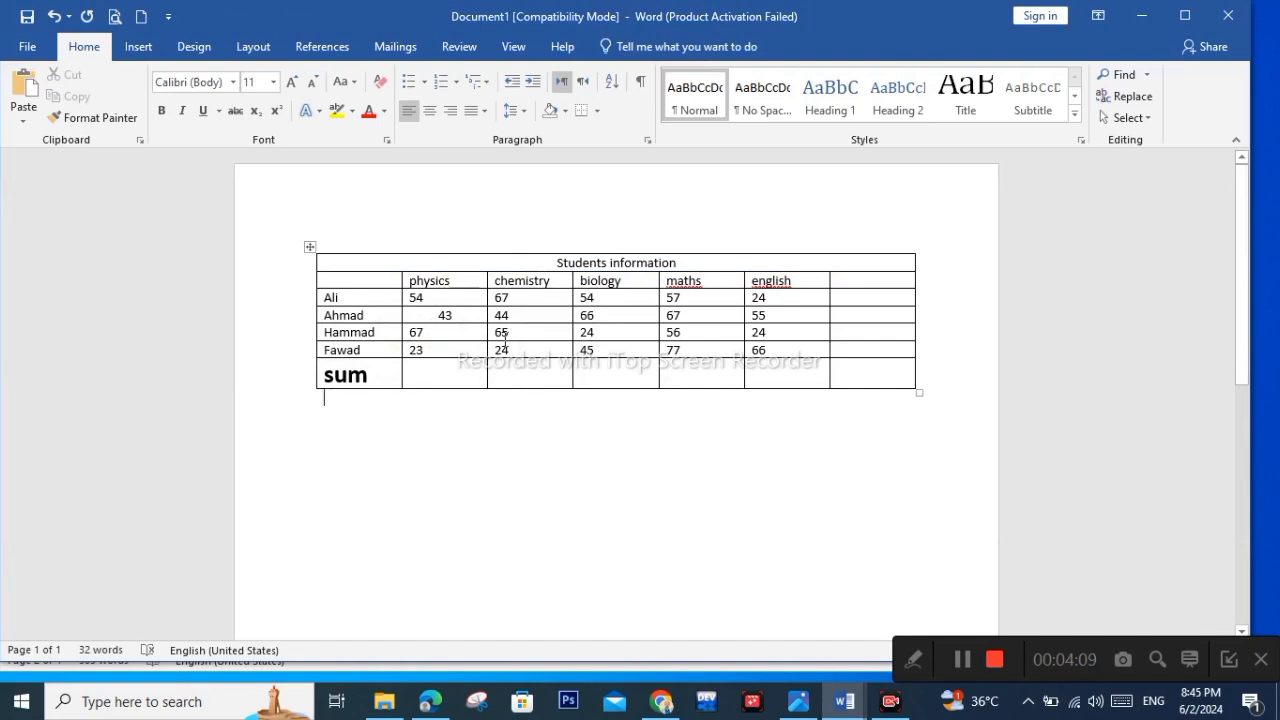
Total the physics marks in the sum row with the formula =SUM(ABOVE)
click(440, 374)
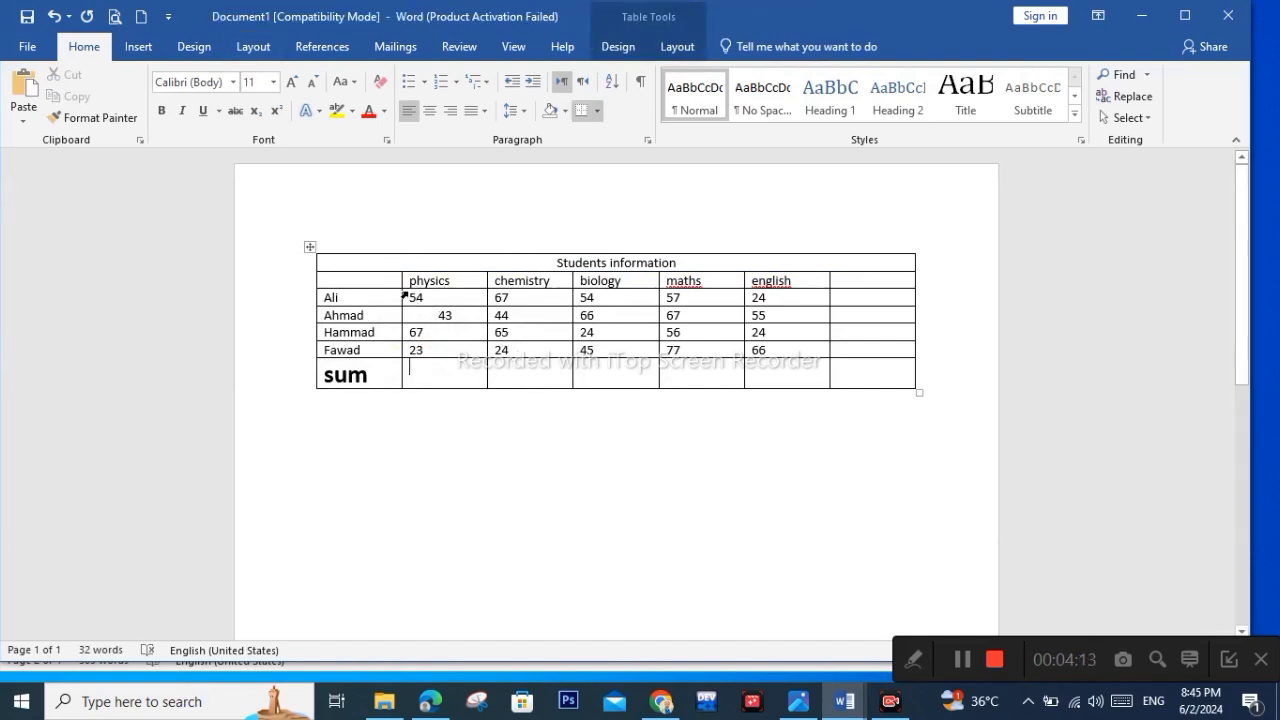
click(399, 297)
drag(399, 297, 446, 374)
click(453, 417)
click(449, 334)
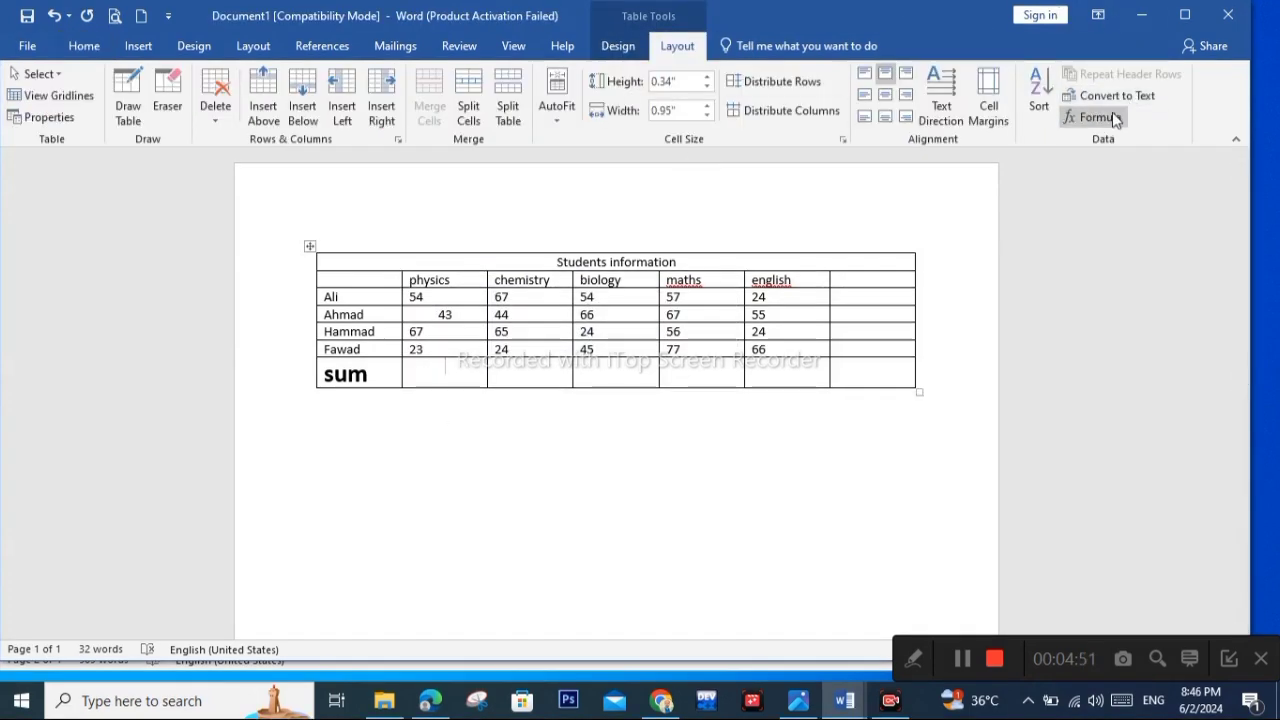
click(1097, 117)
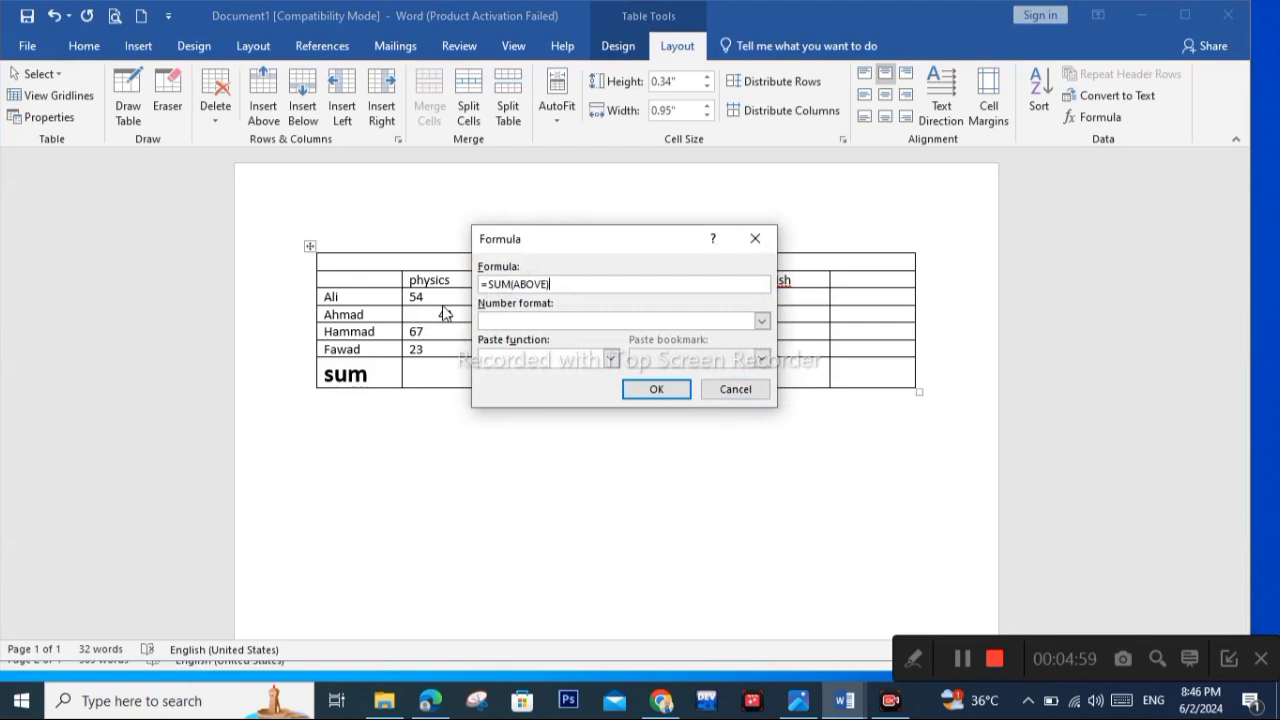
click(684, 397)
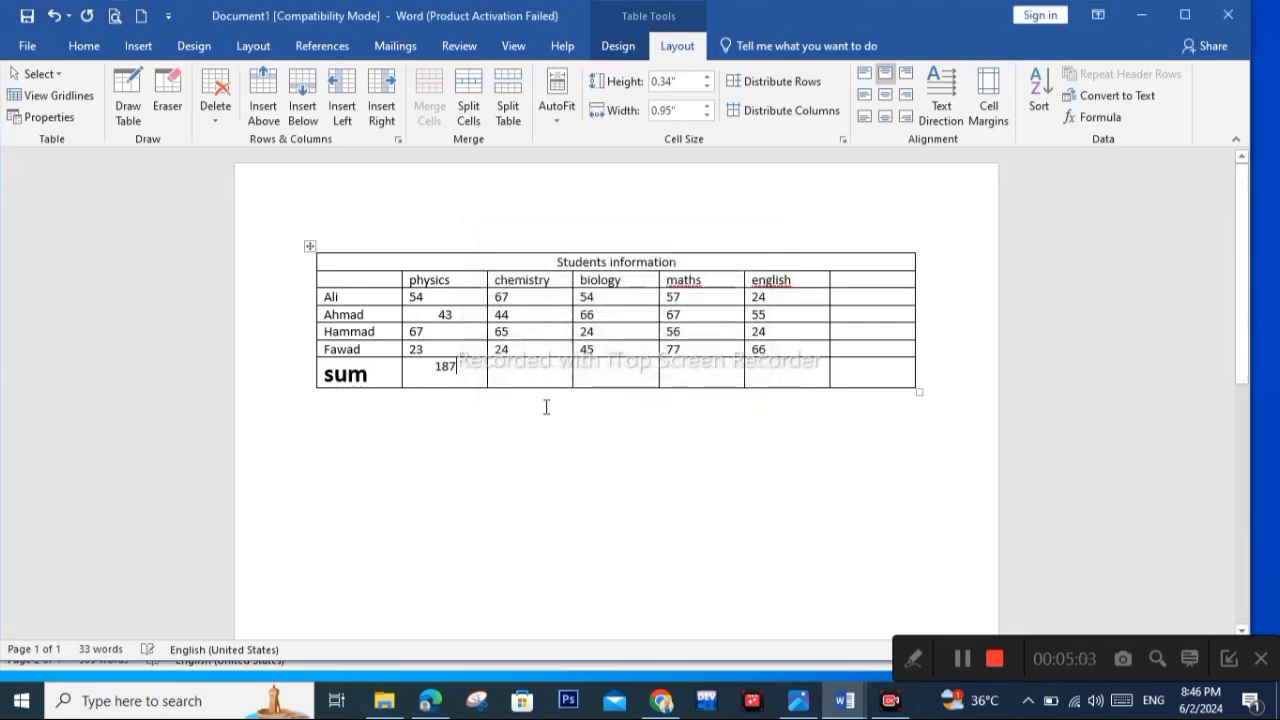
Total the chemistry and biology marks in the sum row with the formula =SUM(ABOVE)
click(526, 374)
click(1097, 117)
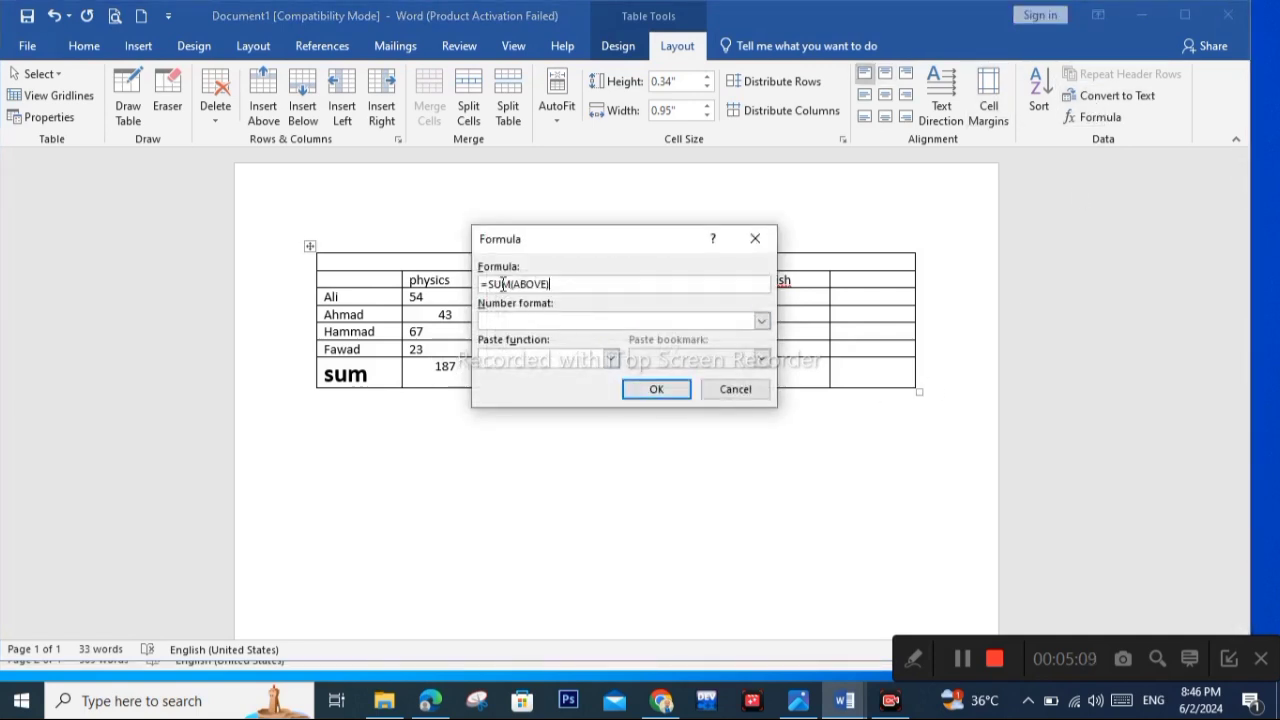
click(656, 389)
click(594, 366)
click(1082, 112)
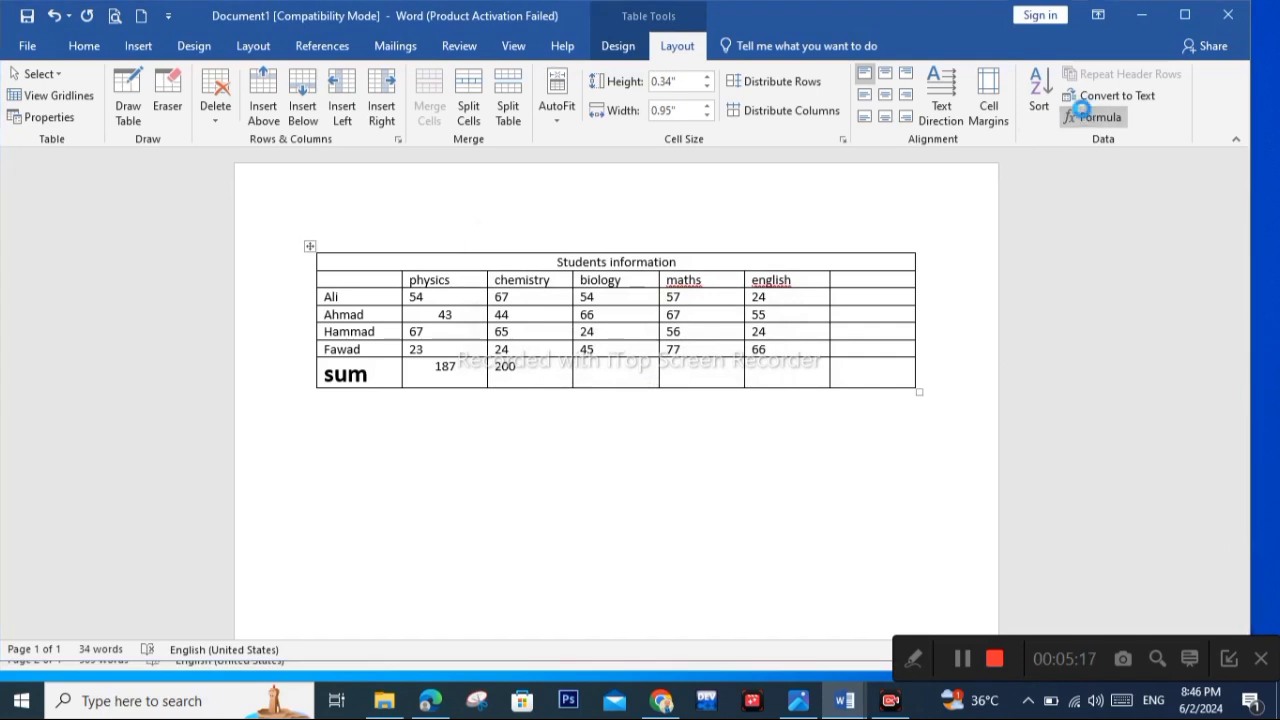
click(640, 392)
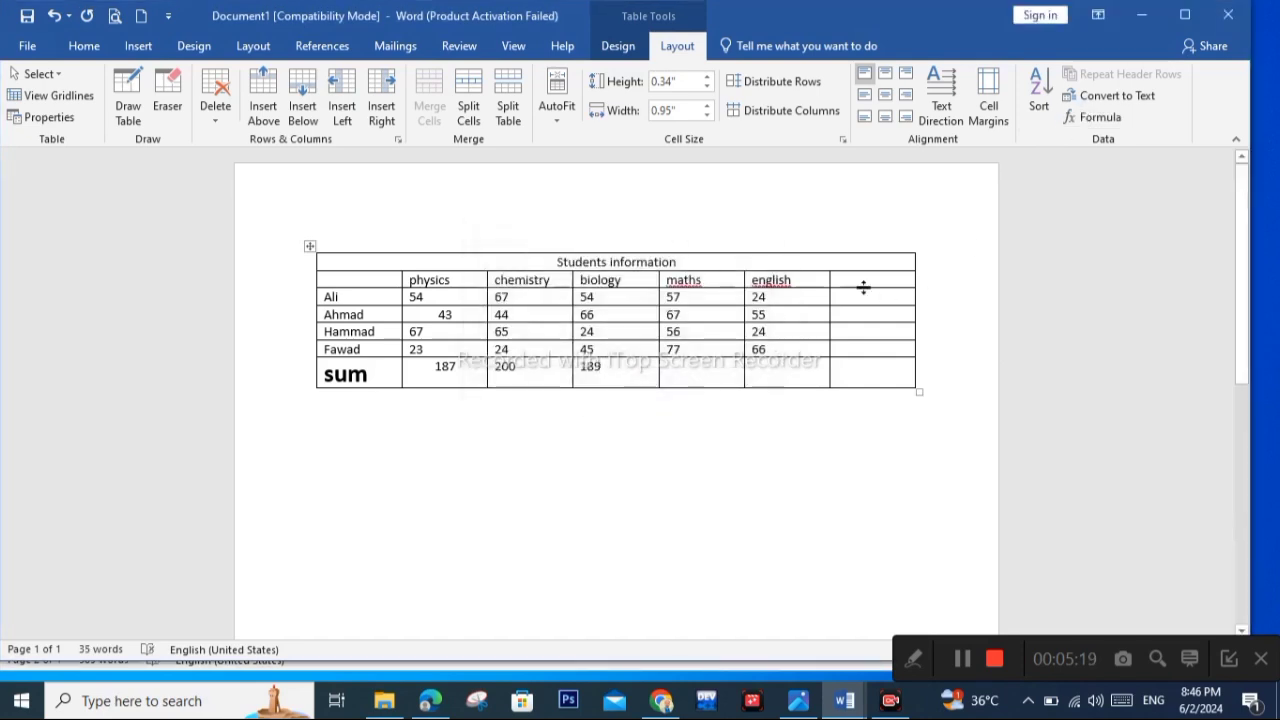
Total the maths and english marks in the sum row with the formula =SUM(ABOVE)
click(687, 370)
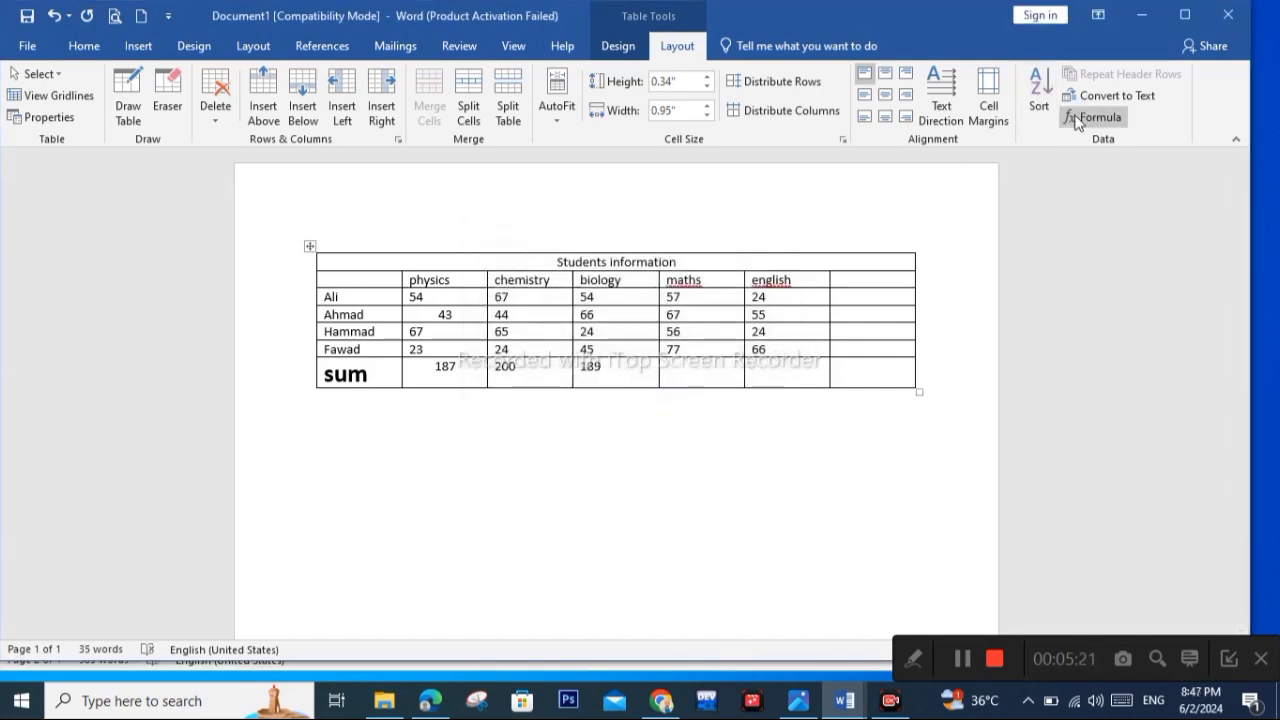
click(1082, 117)
click(651, 392)
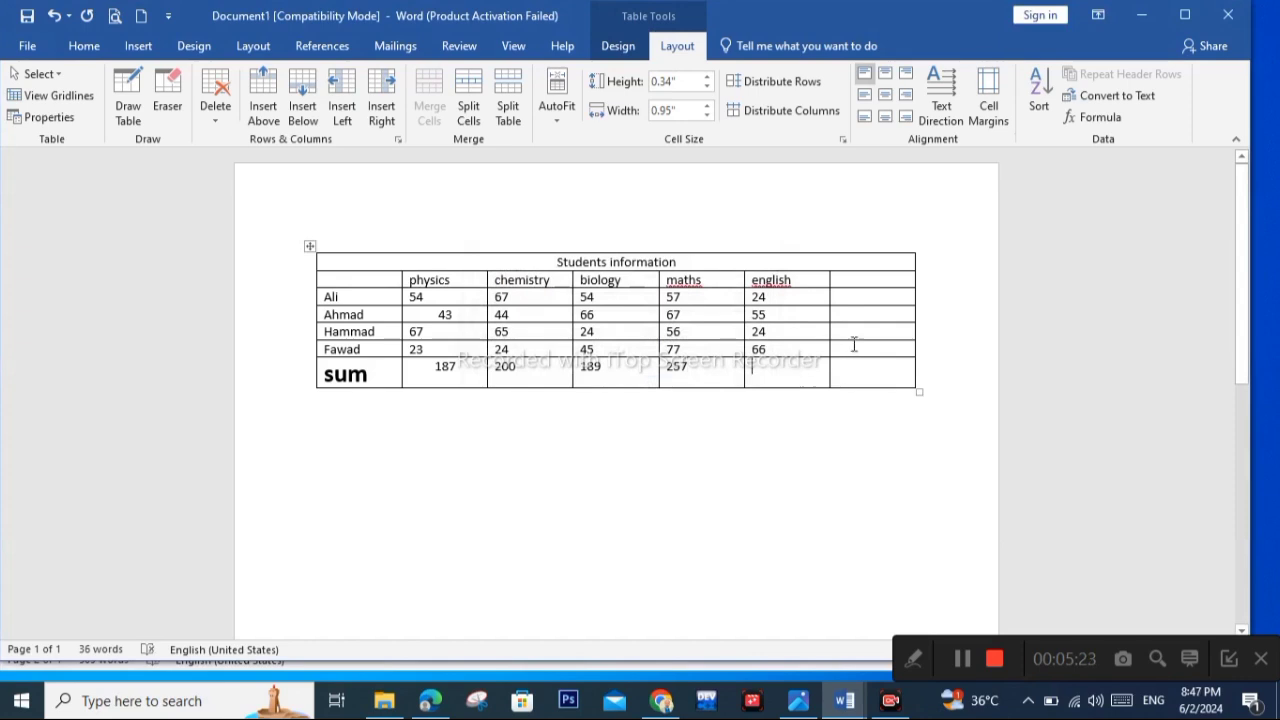
click(1092, 117)
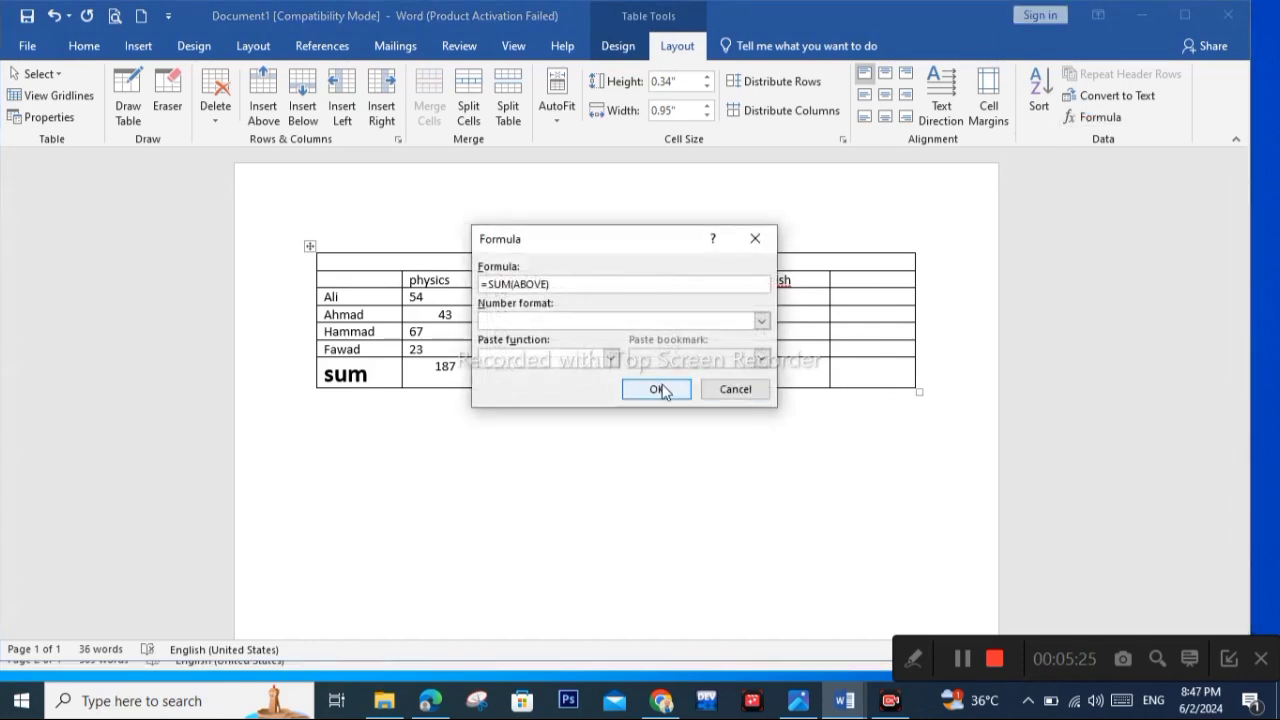
click(659, 389)
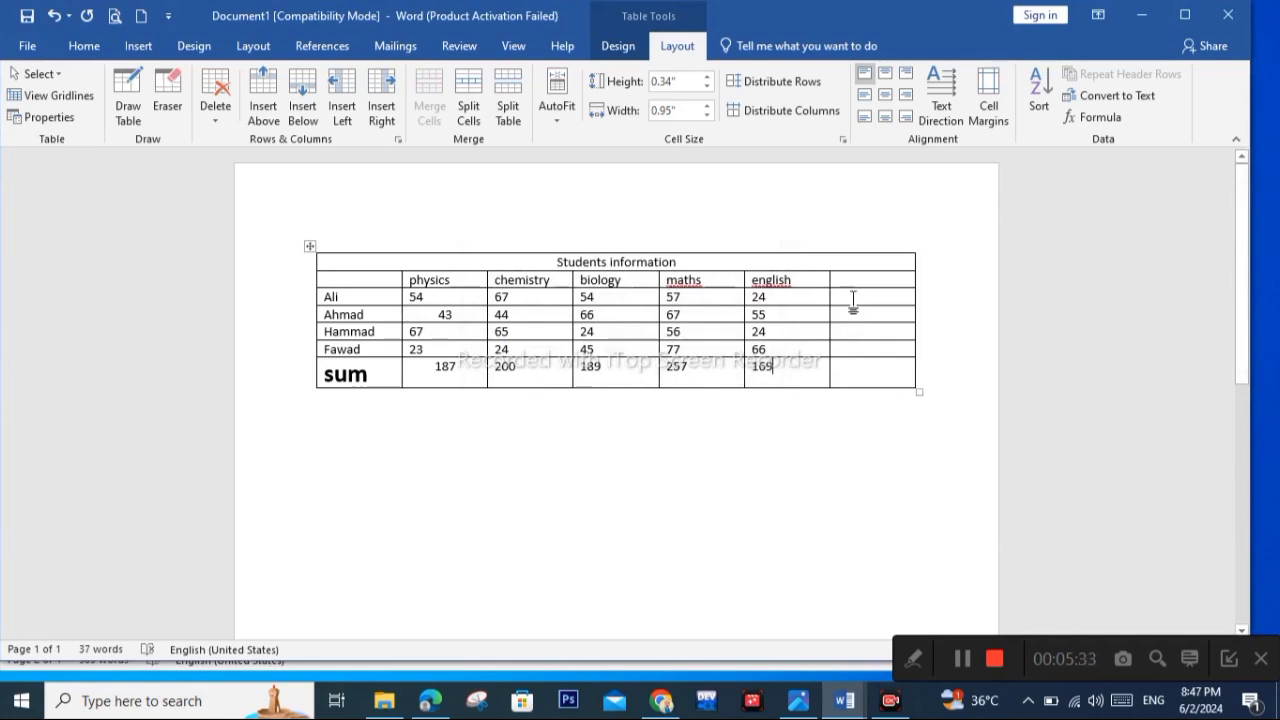
Total the first student's marks in the last column with the formula =SUM(LEFT), and move to the second student's total cell
click(1092, 118)
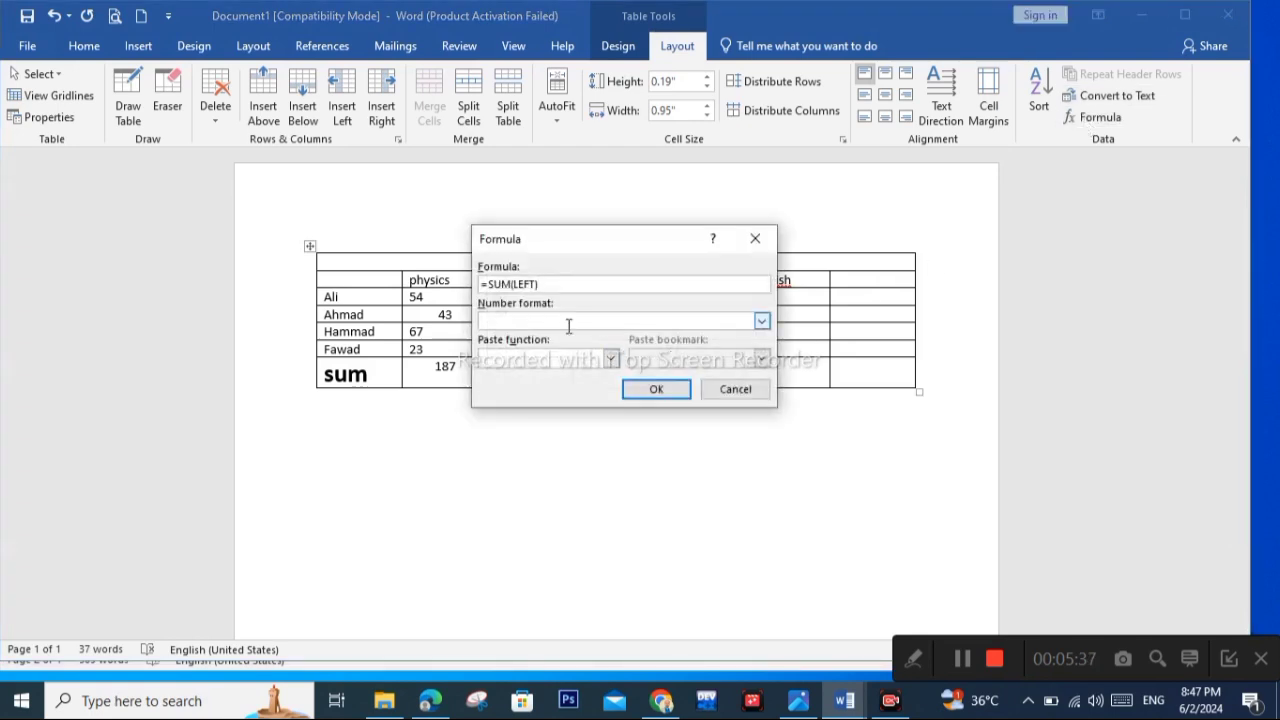
click(655, 389)
click(878, 318)
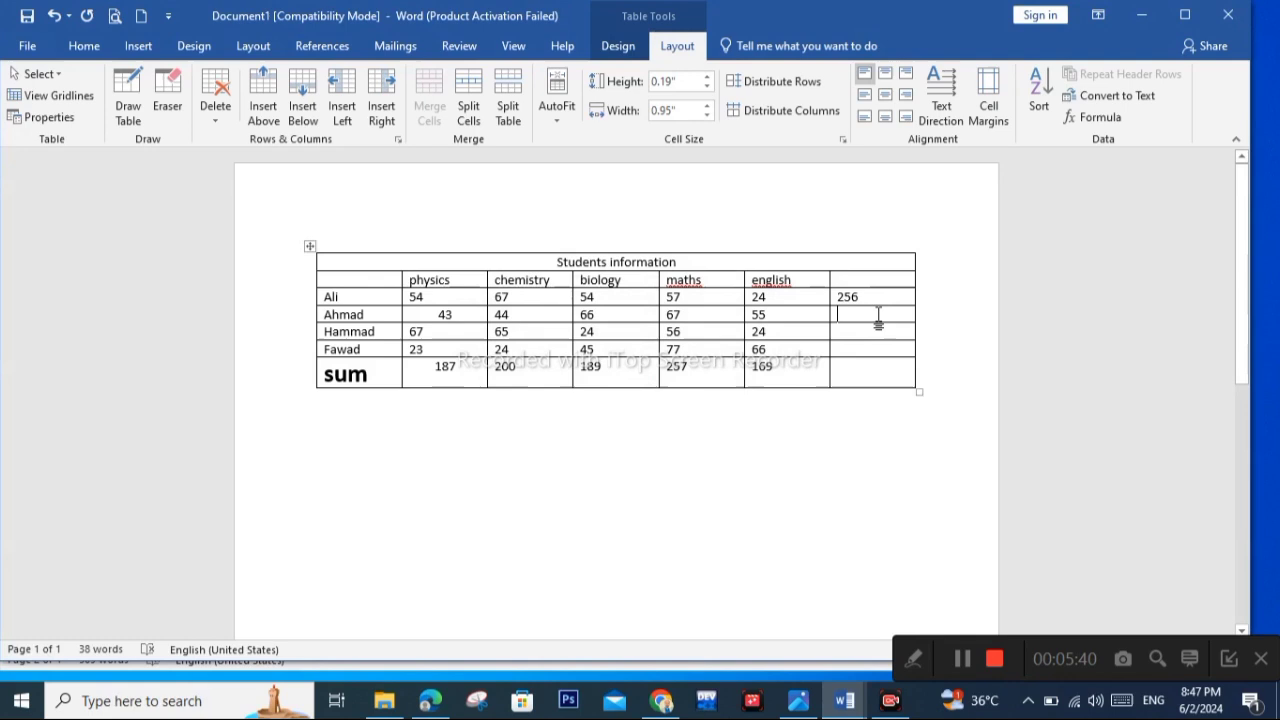
click(1100, 95)
click(712, 244)
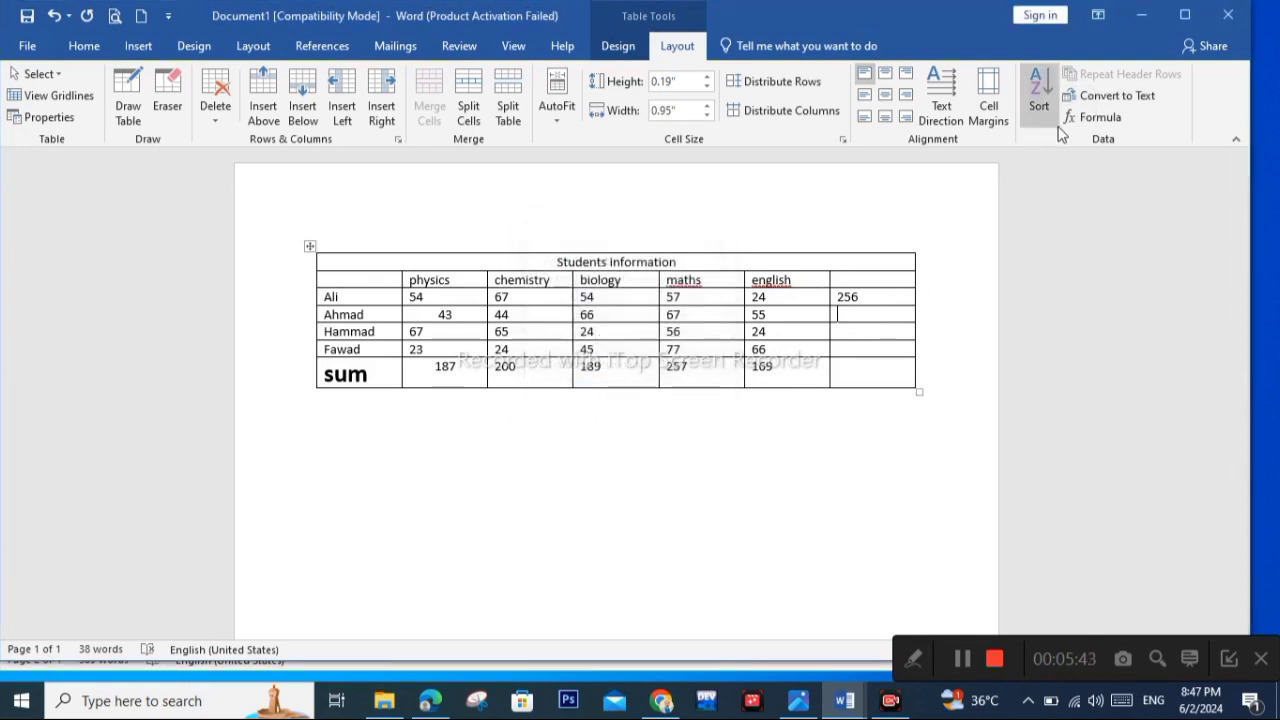
click(1095, 117)
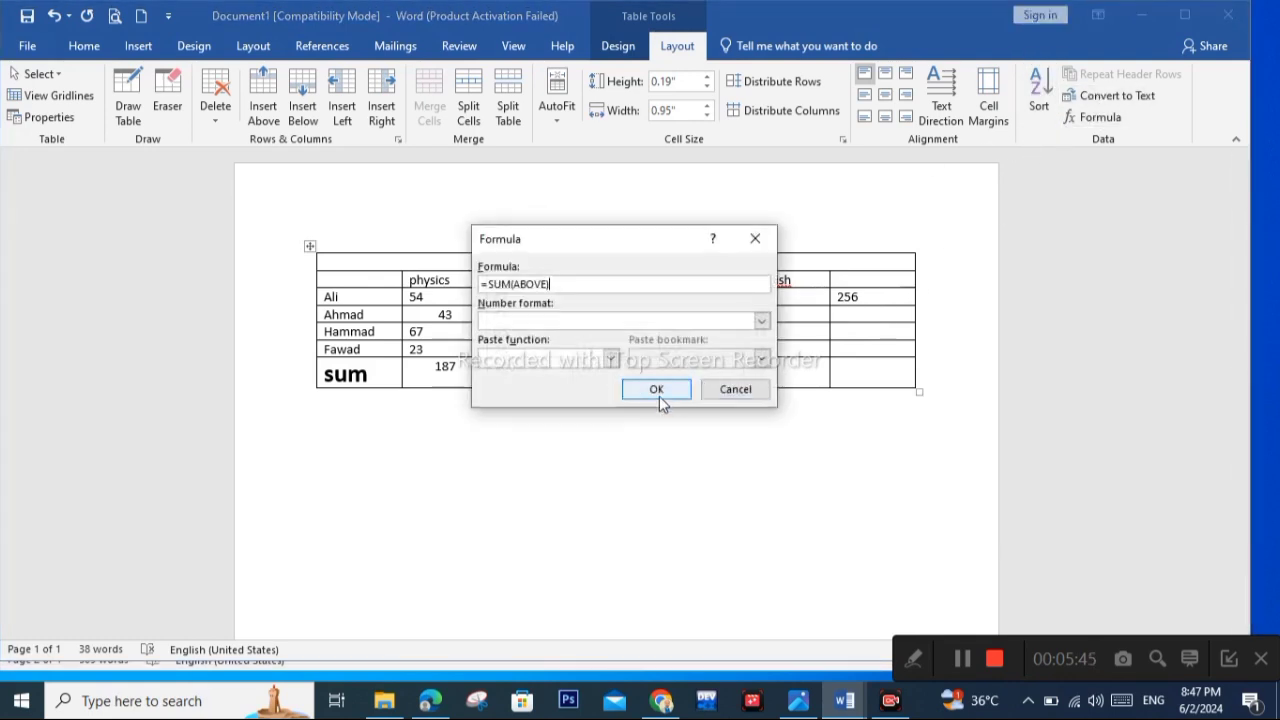
click(757, 239)
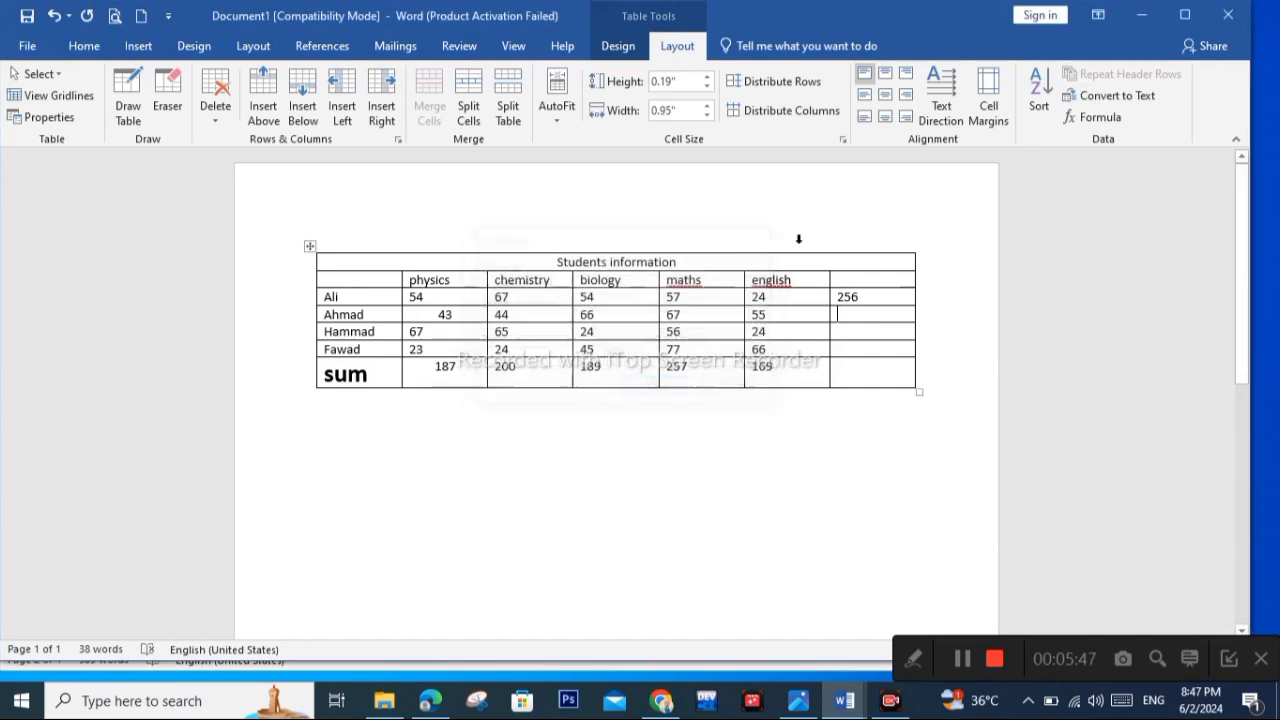
Total the second student's marks in the last column by changing the formula's argument from ABOVE to left
click(1095, 117)
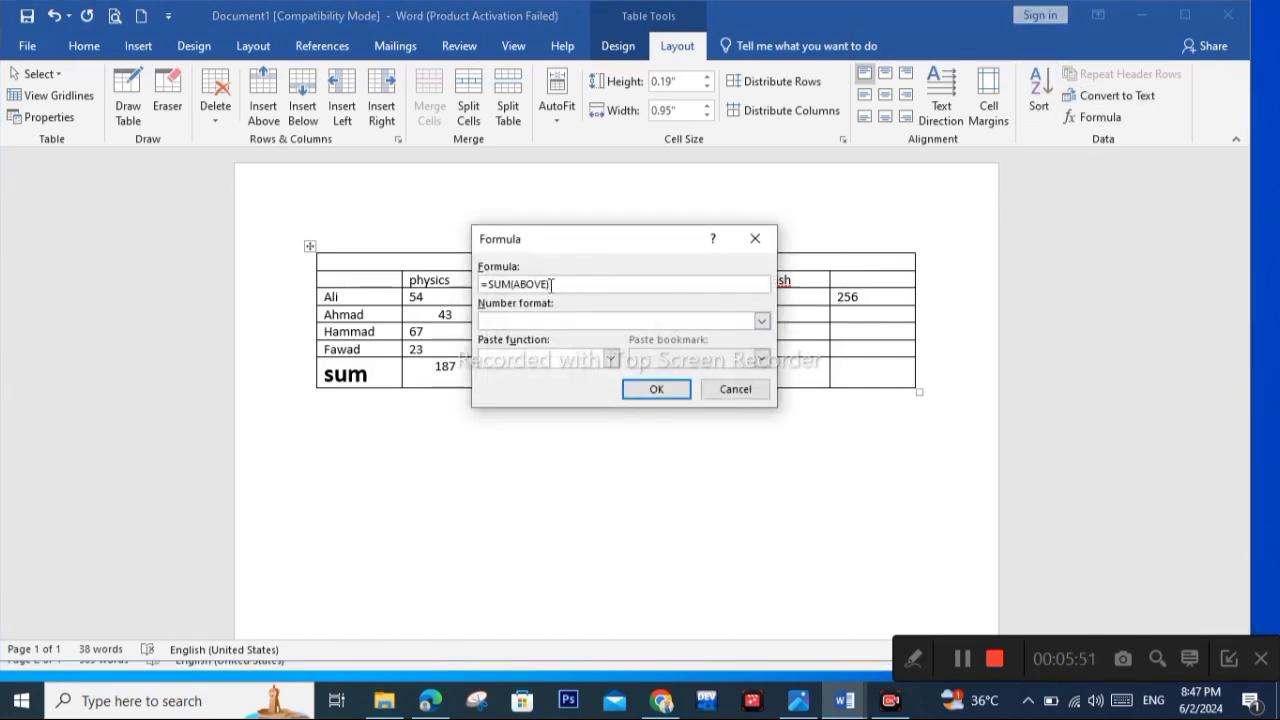
key(BackSpace)
key(BackSpace)
key(BackSpace)
key(BackSpace)
key(BackSpace)
key(BackSpace)
text(left)
key(BackSpace)
key(BackSpace)
key(BackSpace)
click(676, 398)
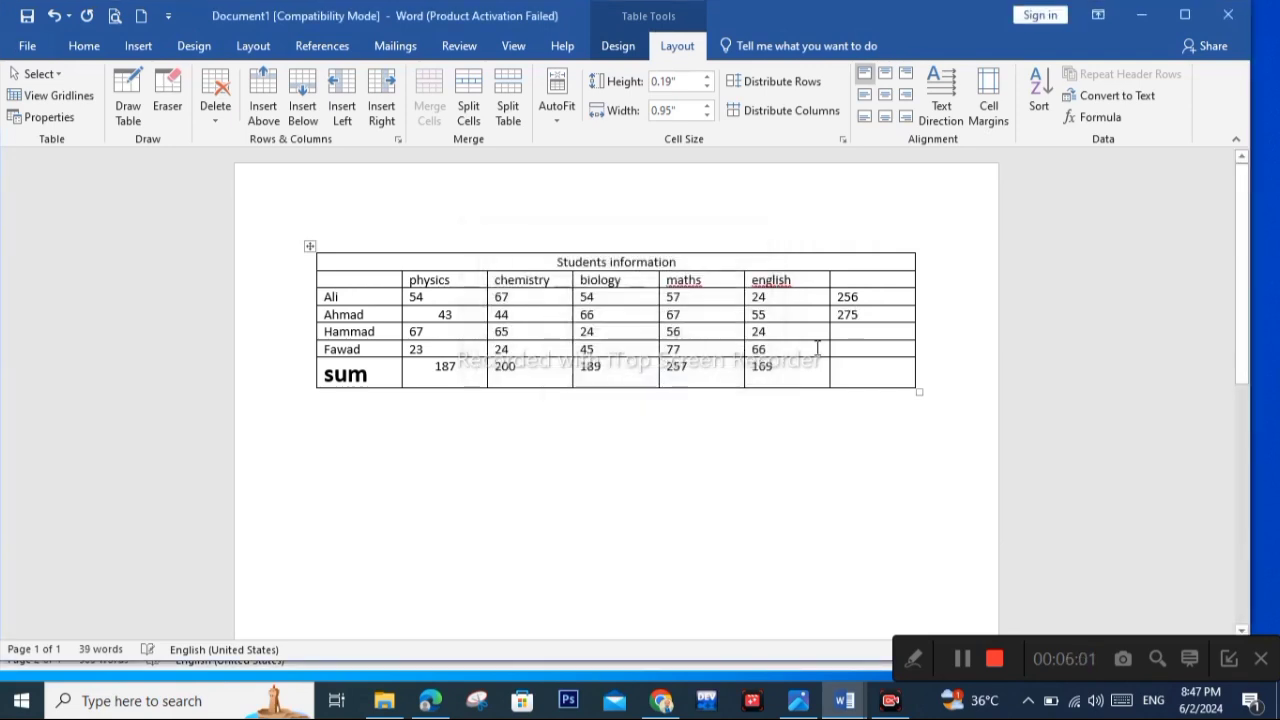
Insert the formula =SUM(ABOVE) in the last column for the third and fourth students
click(865, 335)
click(1093, 117)
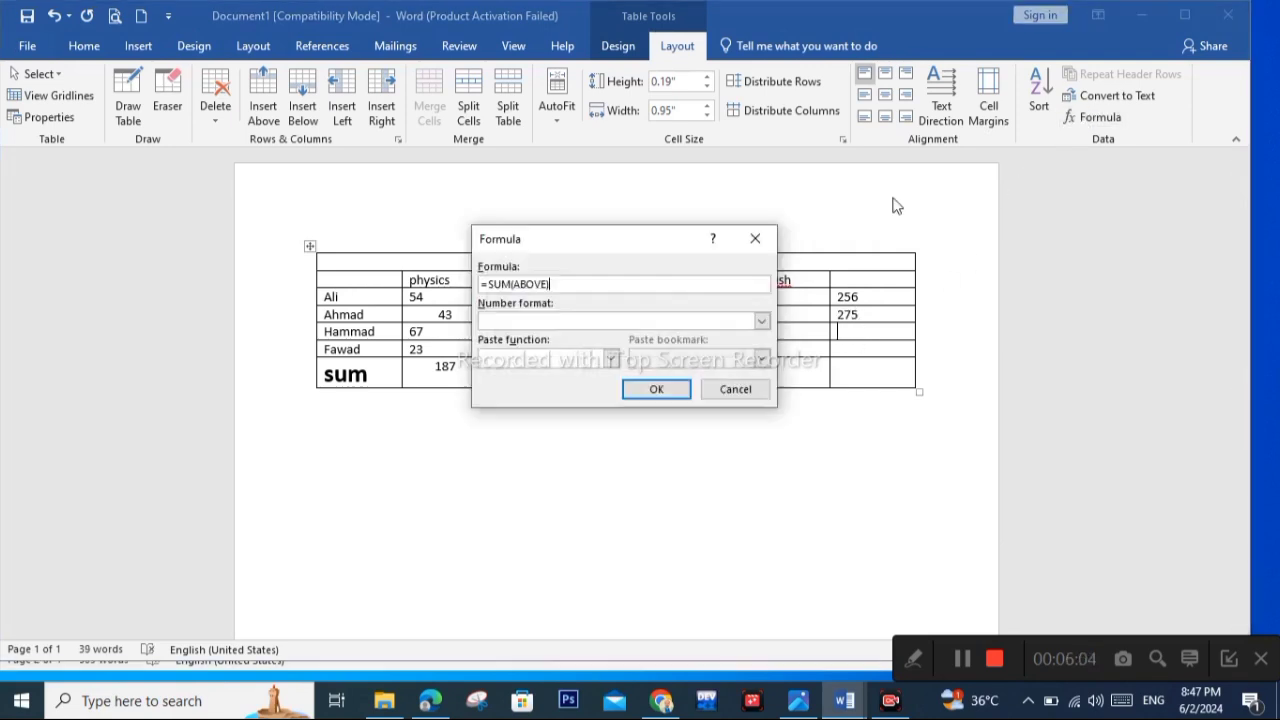
click(660, 391)
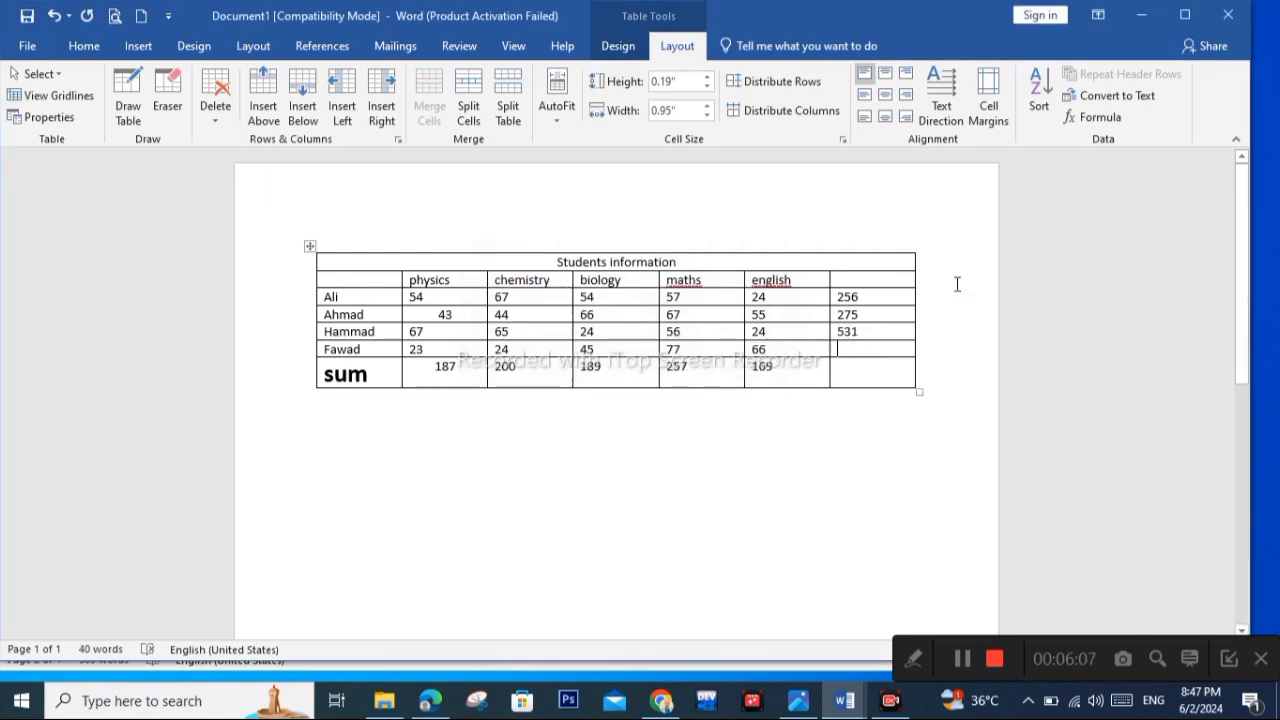
click(1099, 117)
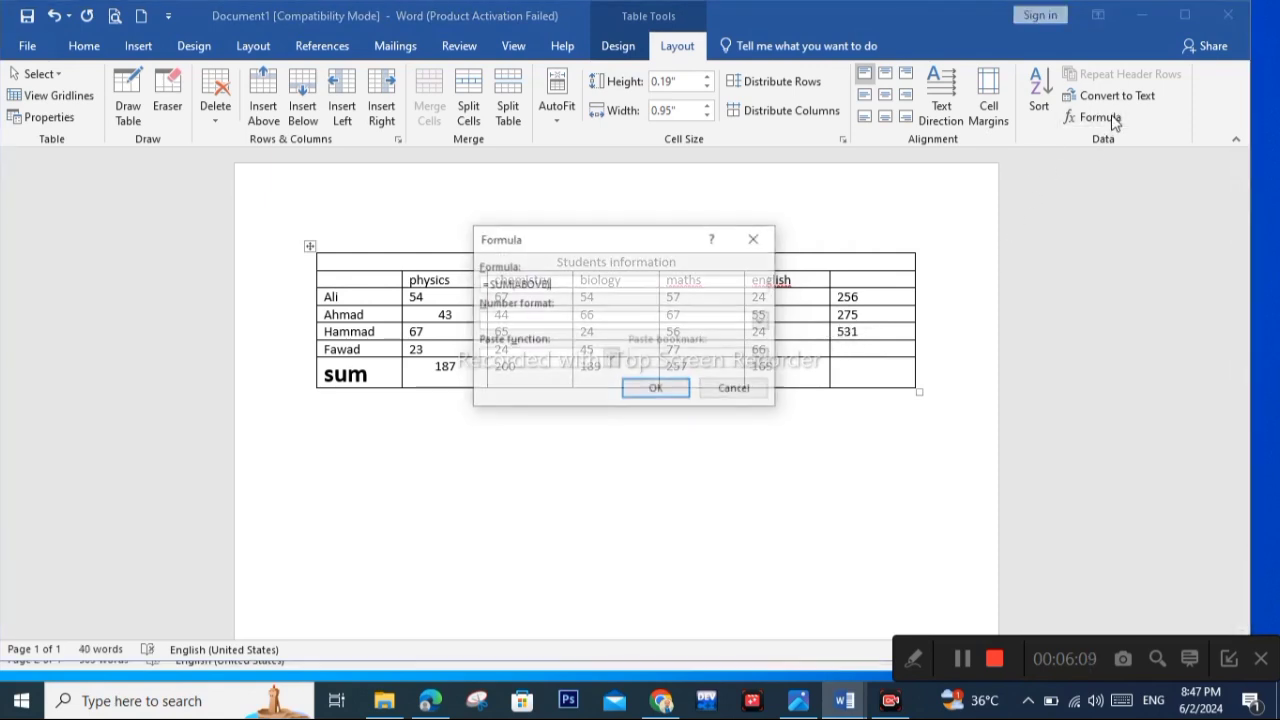
click(660, 391)
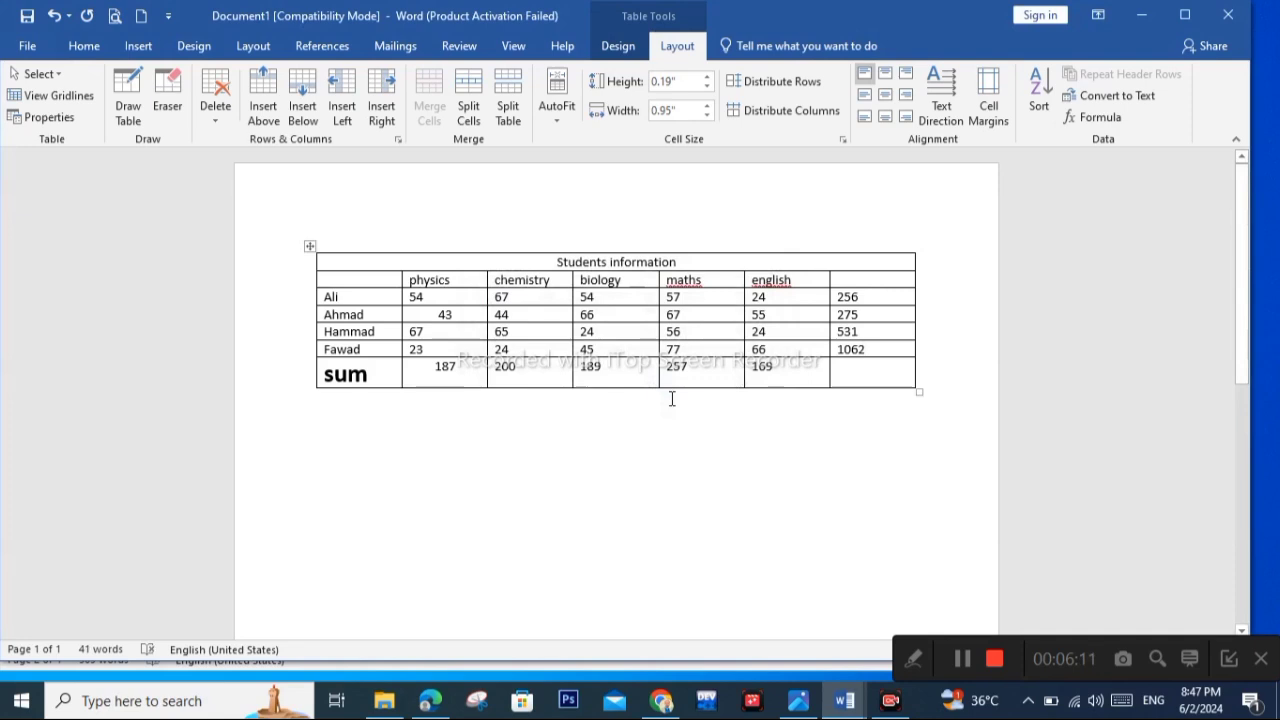